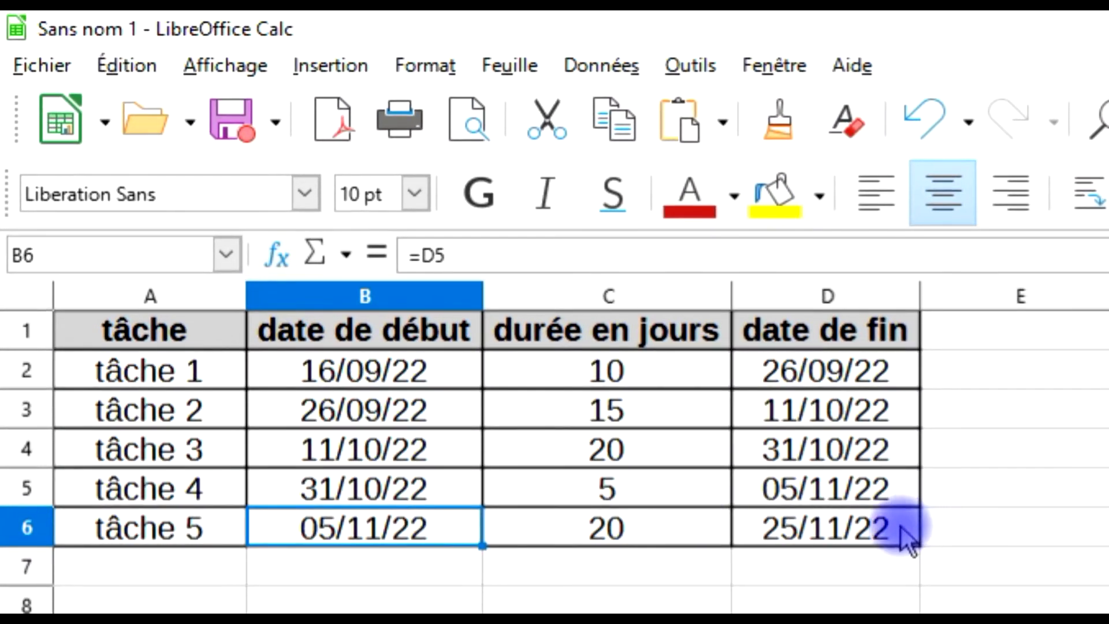
- Examine the formulas behind the tasks' start dates in column B and end dates in column D, along with the first task's duration
left_click(854, 497)
left_click(847, 534)
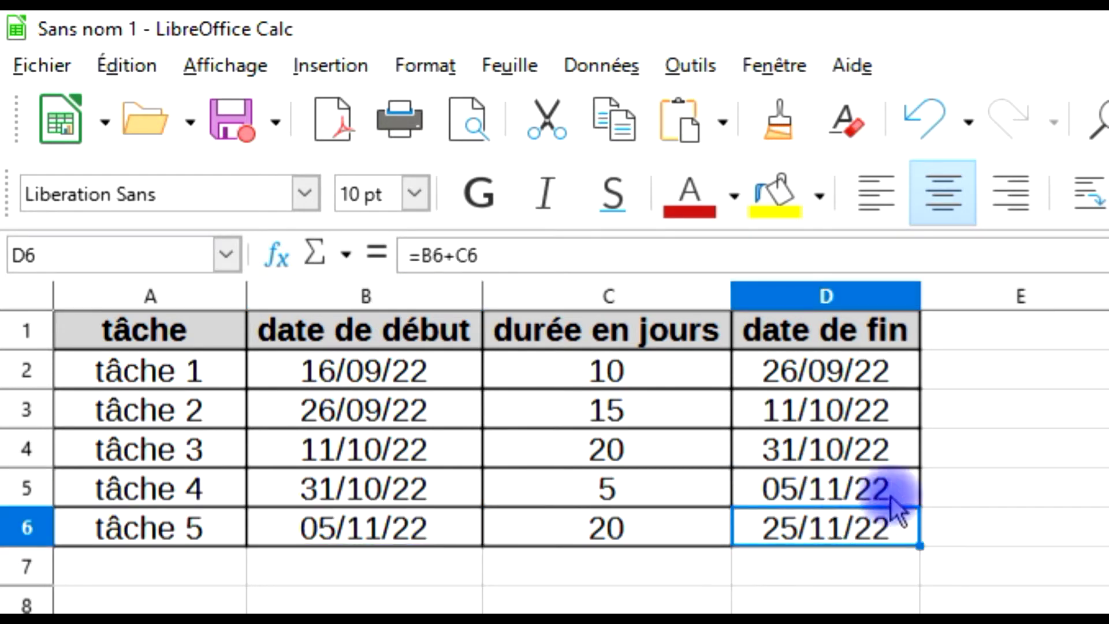
left_click(854, 491)
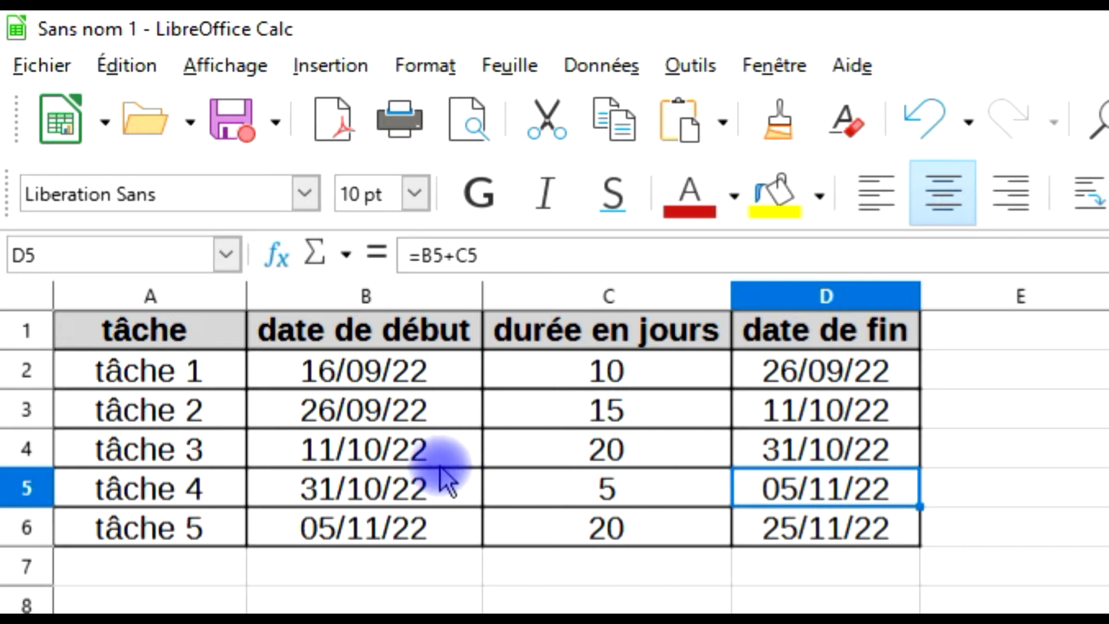
left_click(418, 468)
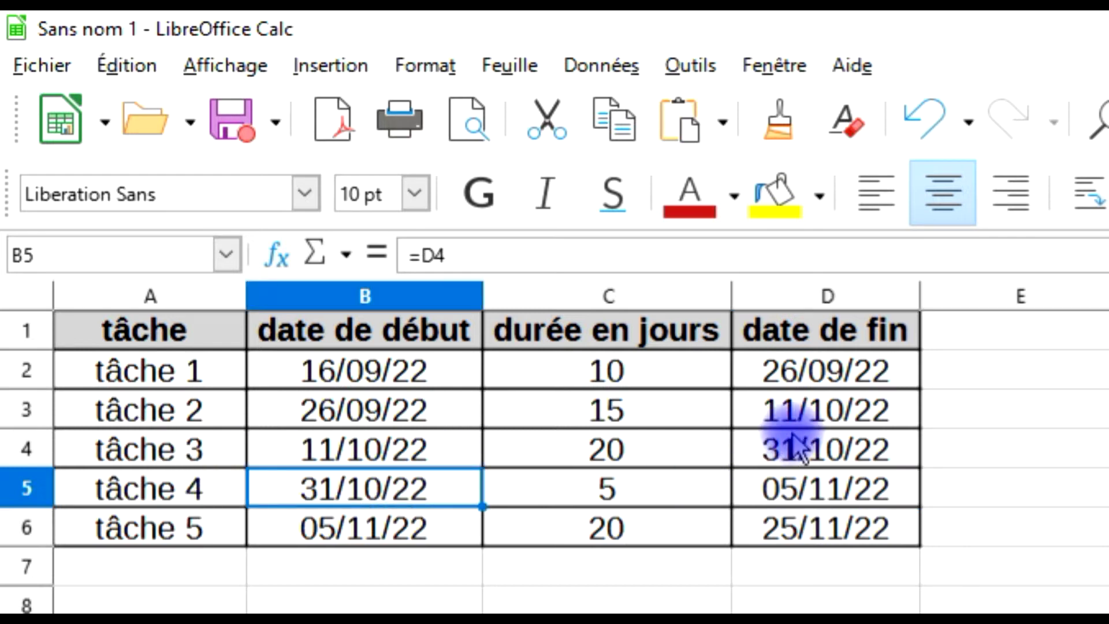
left_click(762, 449)
left_click(387, 369)
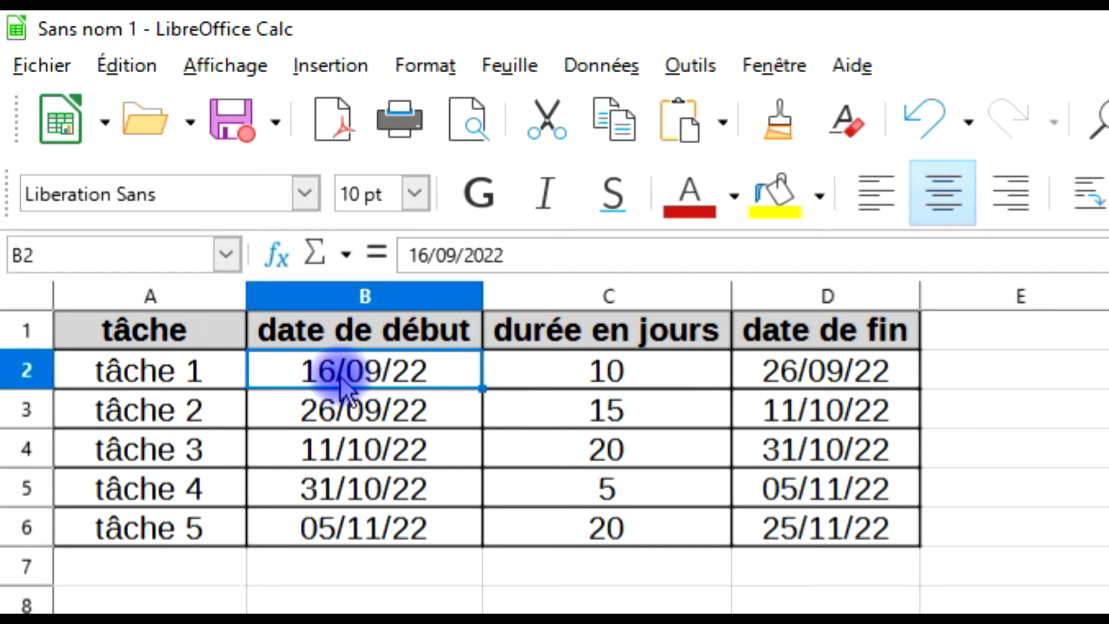
left_click(604, 390)
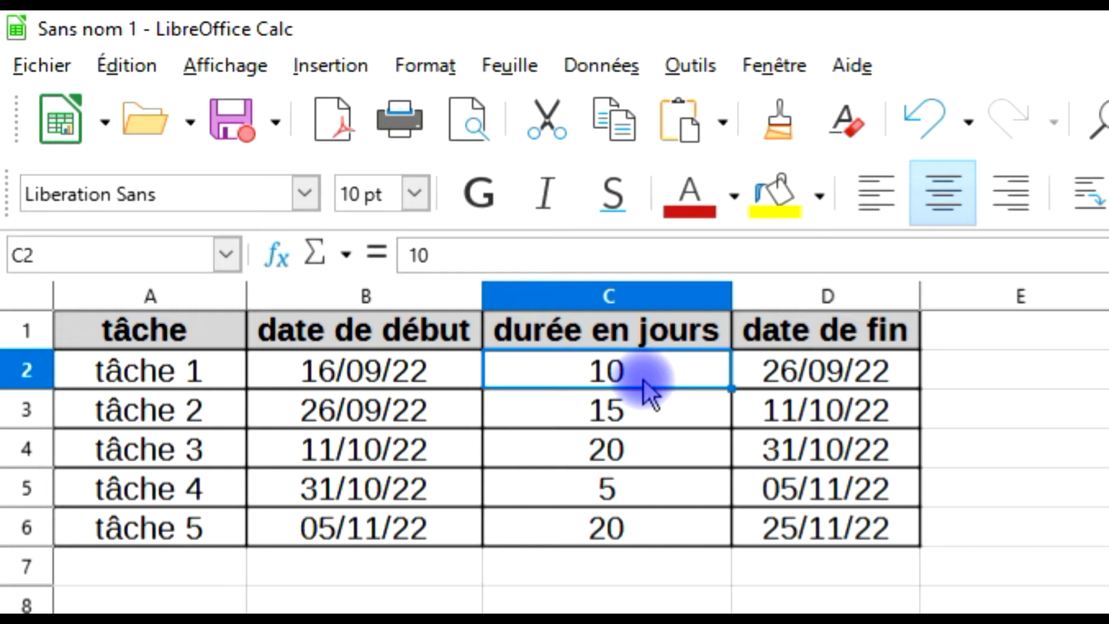
left_click(866, 382)
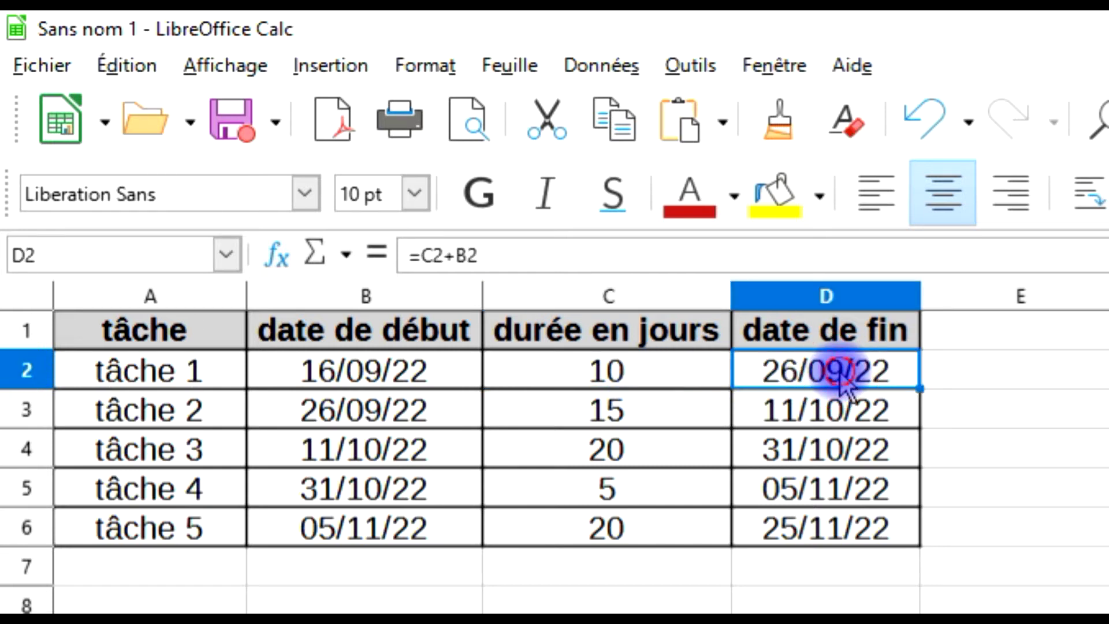
double_click(803, 370)
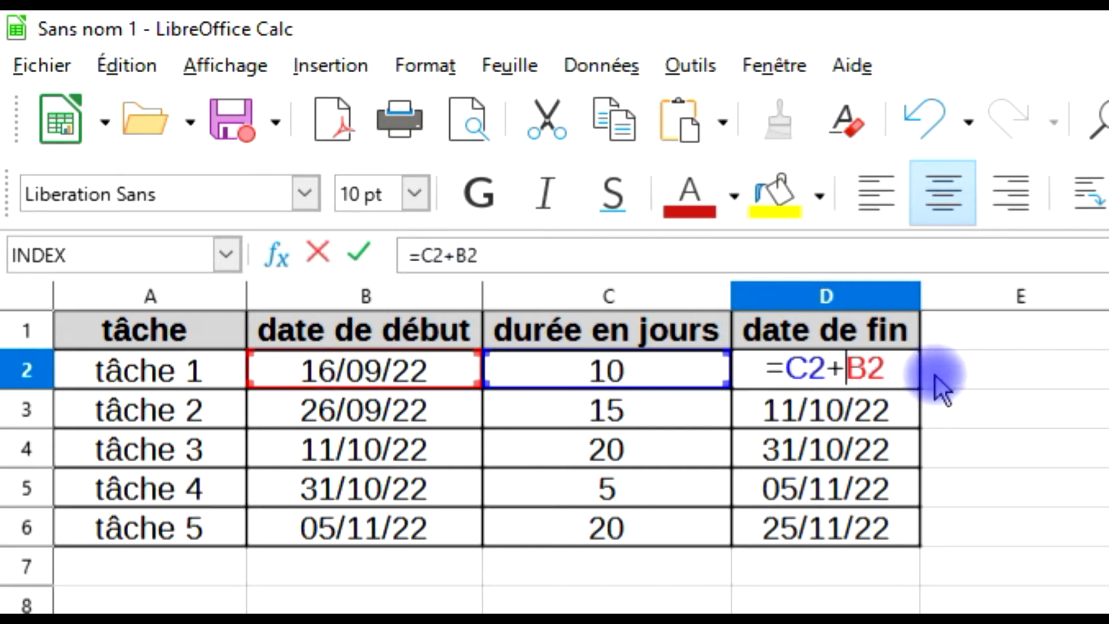
key("Return")
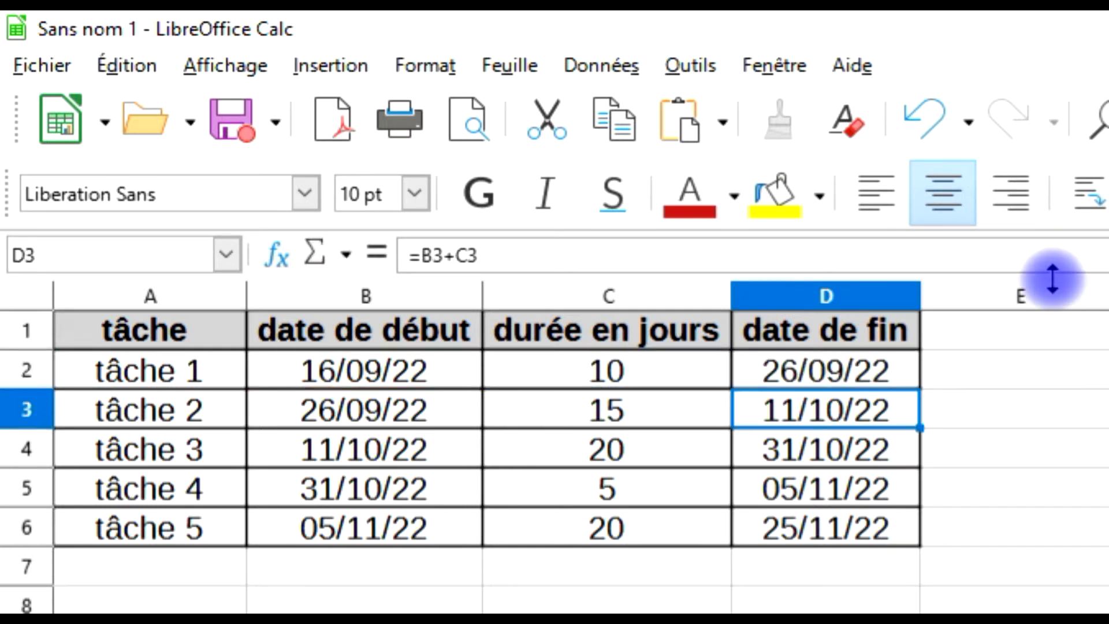
left_click(316, 413)
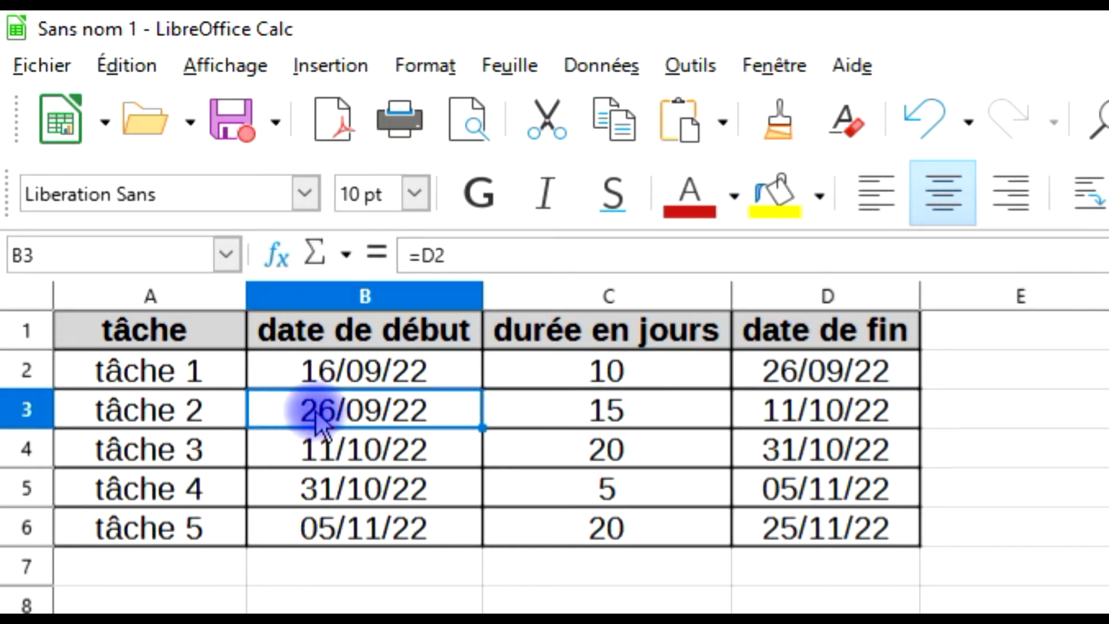
double_click(317, 413)
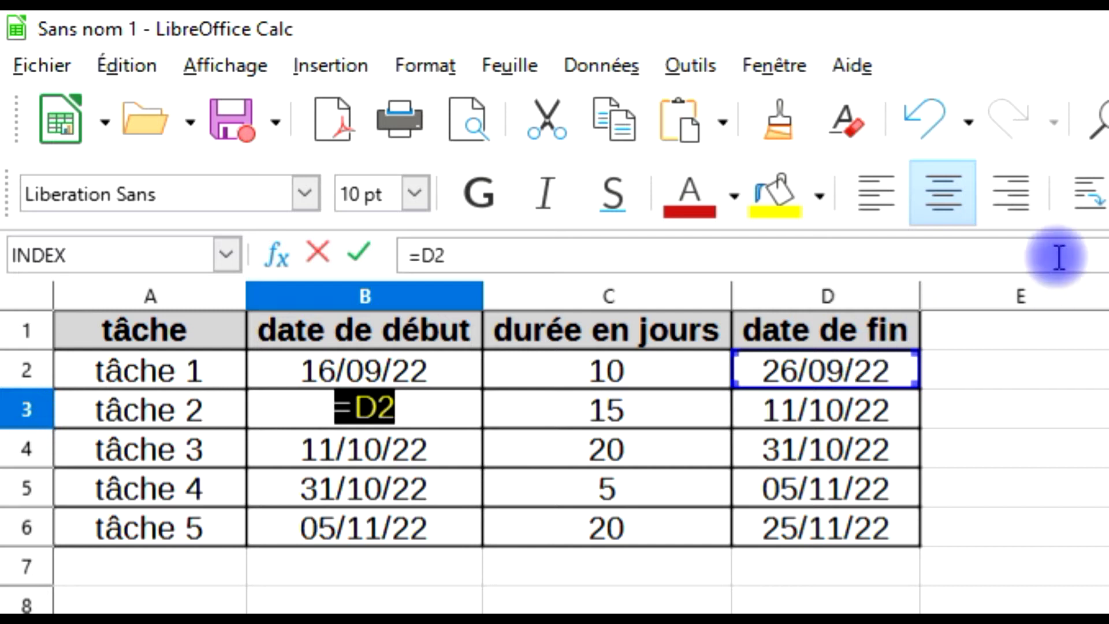
key("Return")
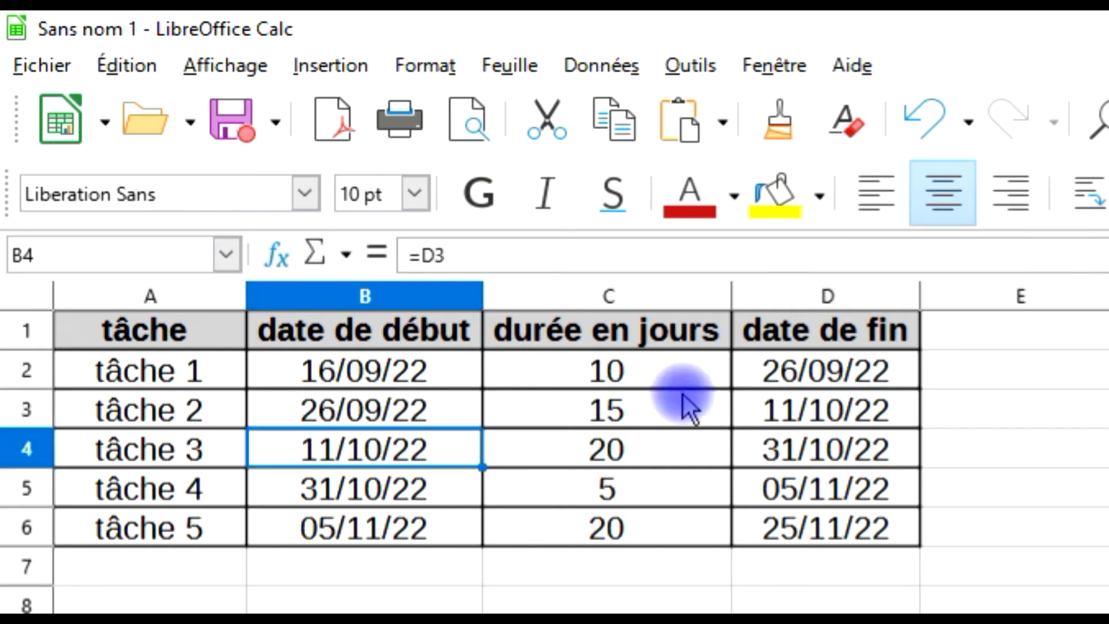
- Try a duration of 10 days for tâche 2 in C3, and restore it to 15 days
left_click(651, 415)
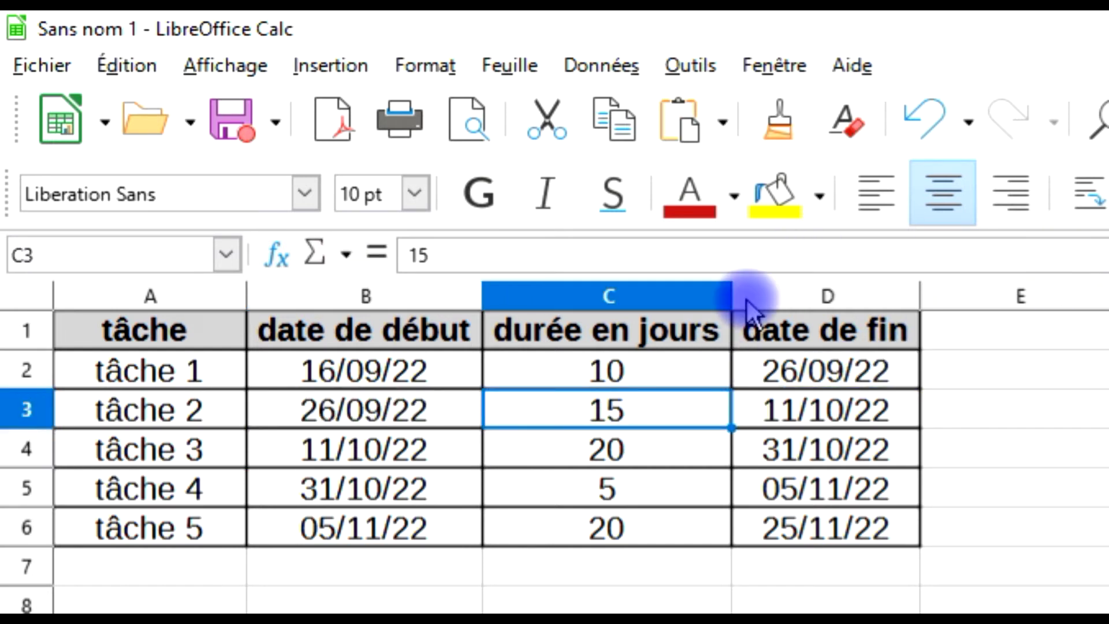
type("1")
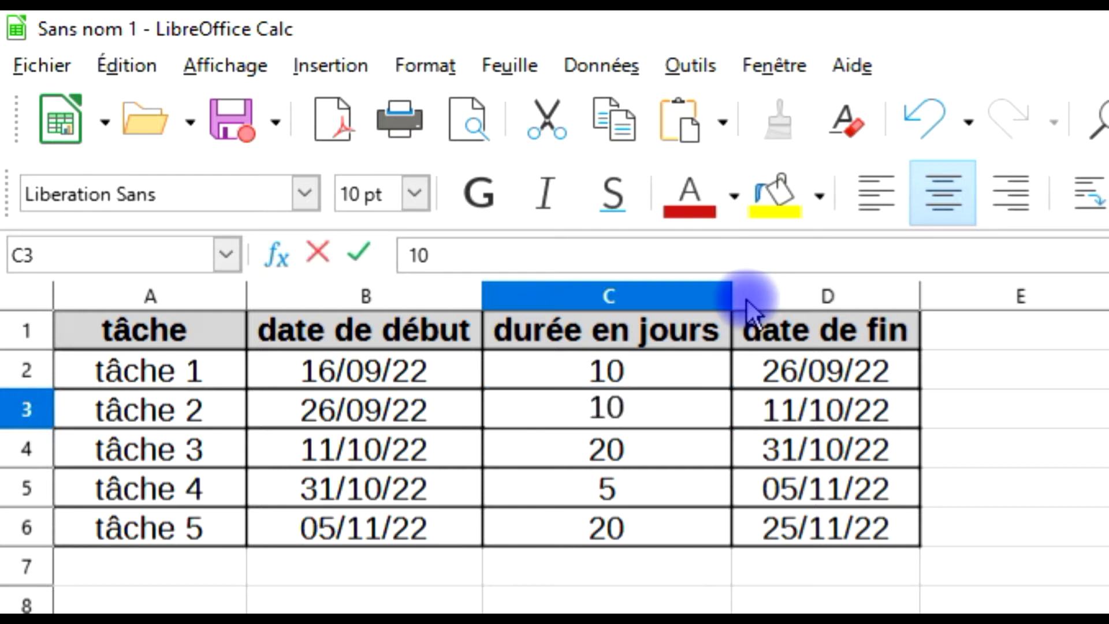
key("Return")
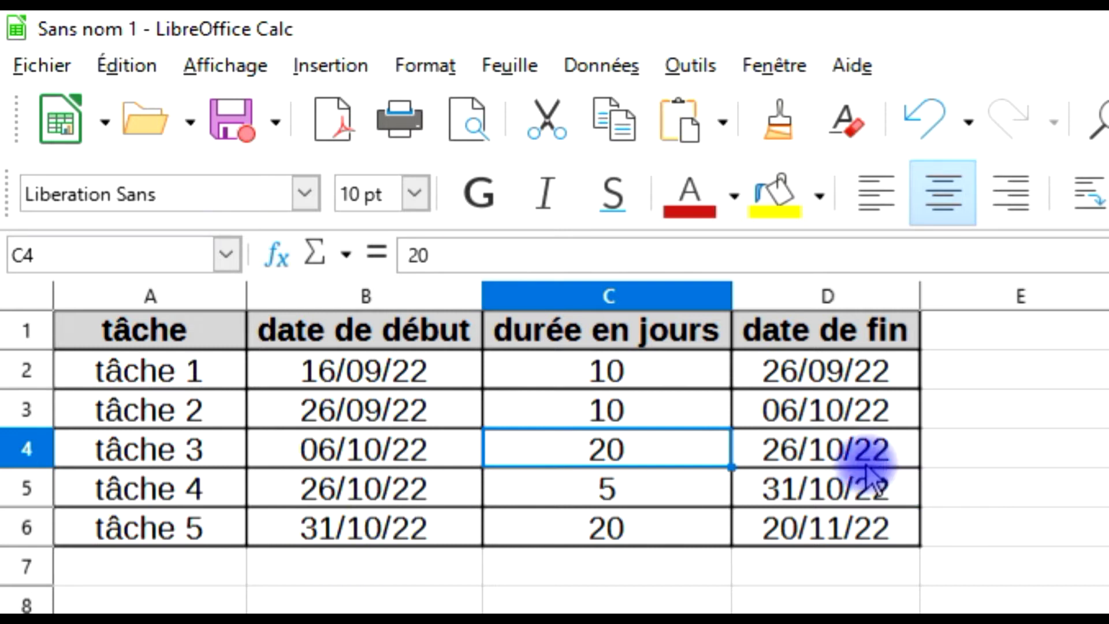
left_click(666, 410)
type("15")
key("Return")
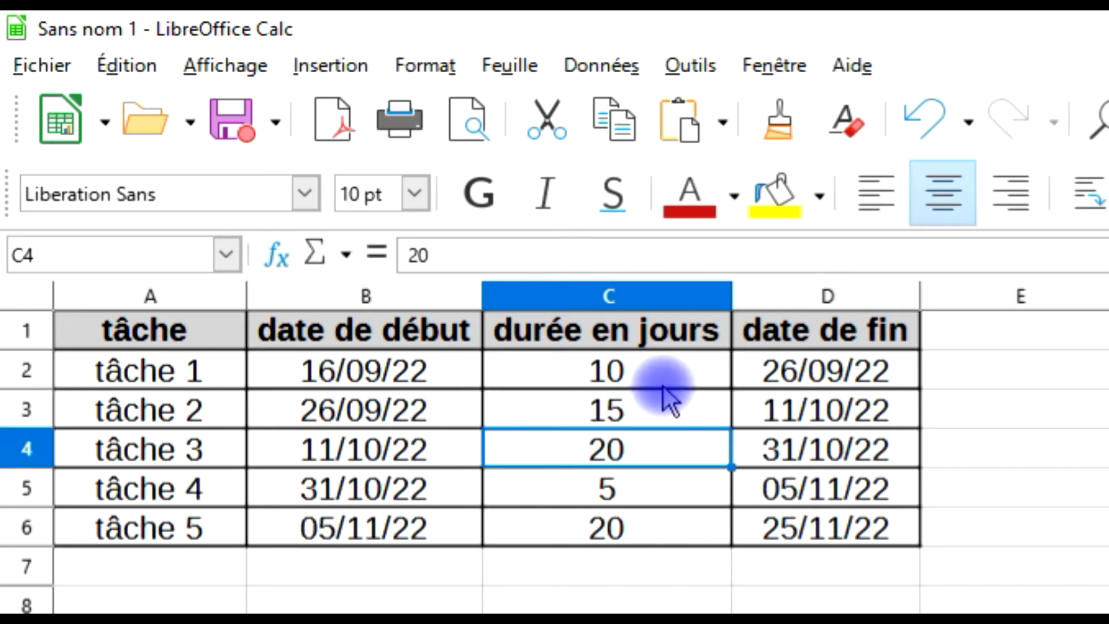
left_click(1108, 489)
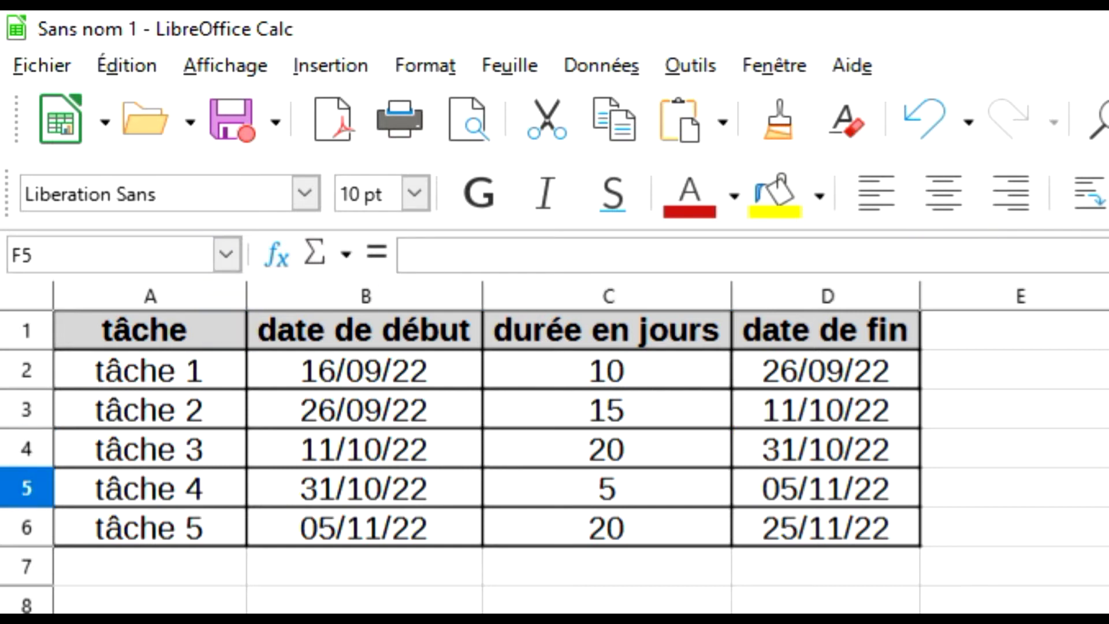
- Start a chart from the task table A1:D6 and choose the stacked (Empilé) bar (Barre) type
left_click_drag(785, 524, 106, 331)
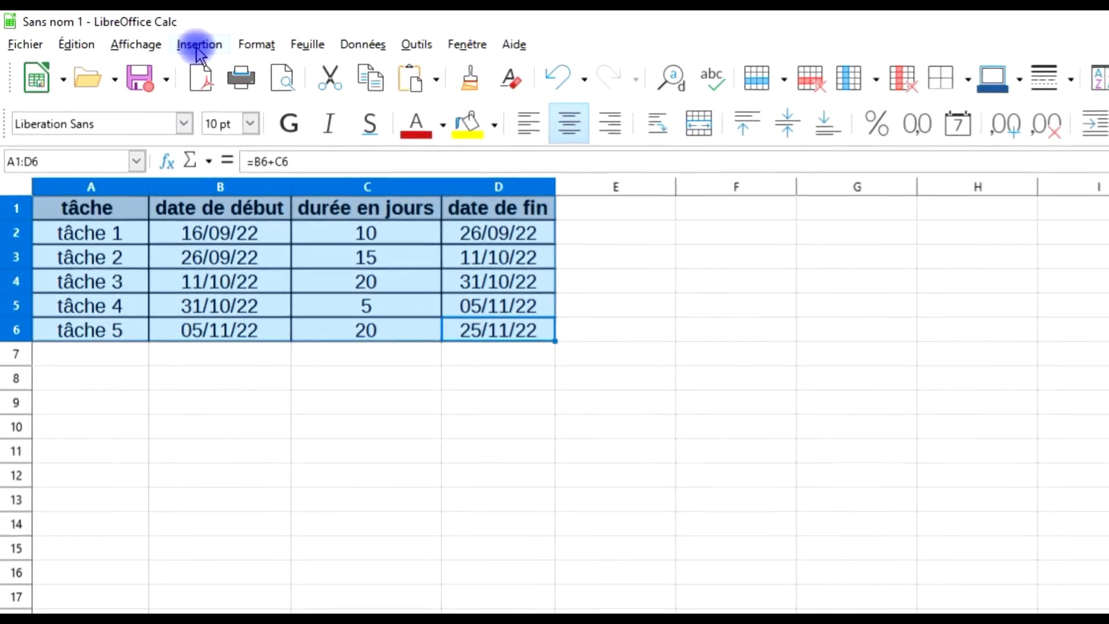
left_click(183, 43)
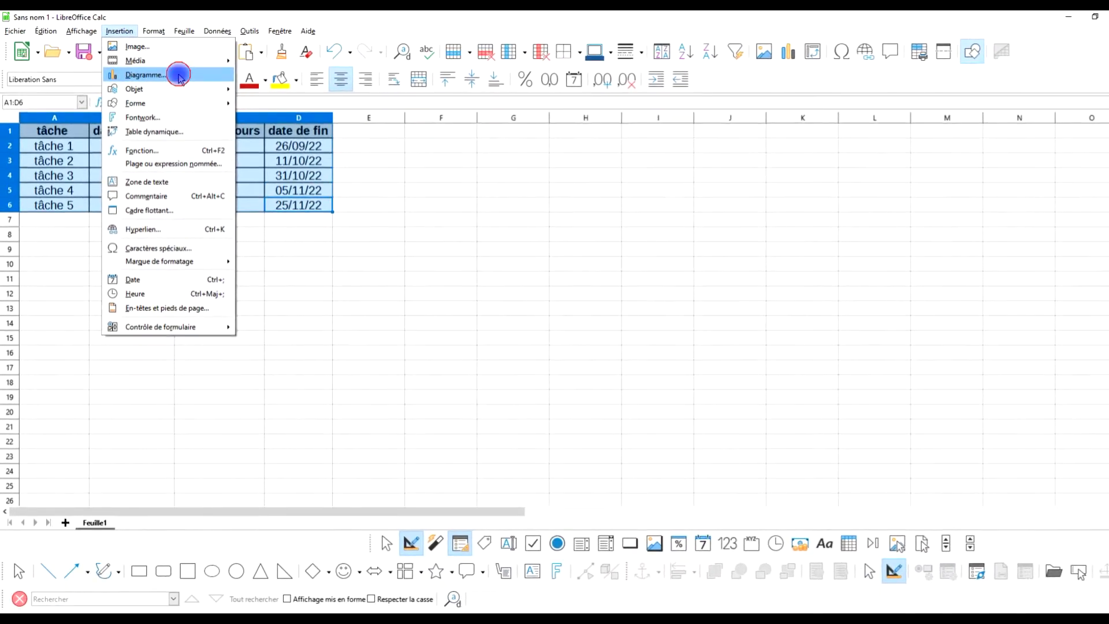
left_click(189, 90)
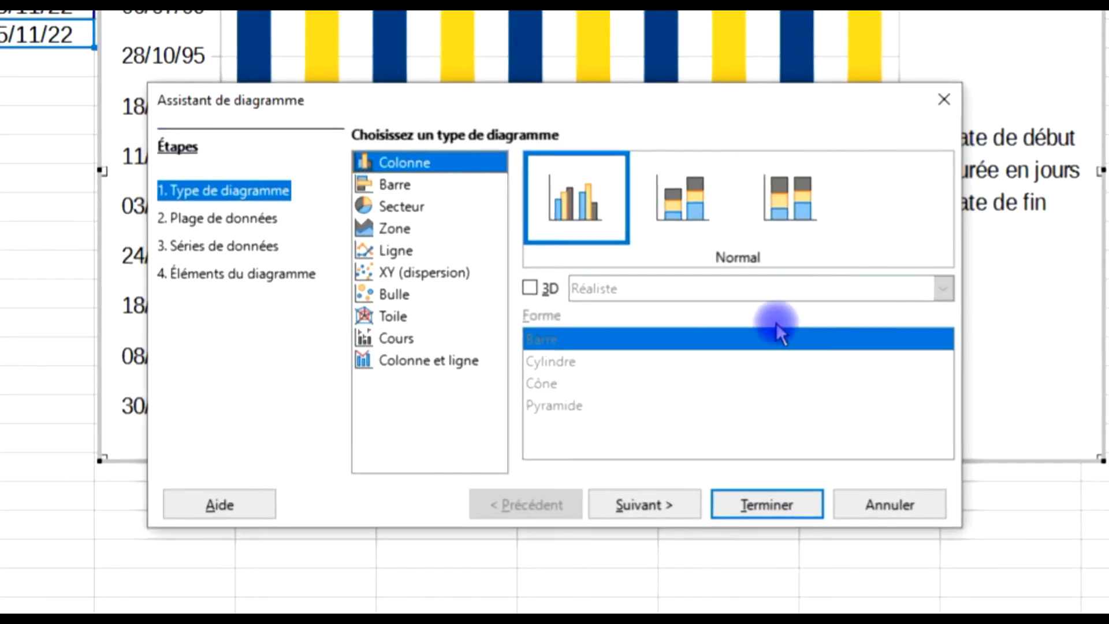
left_click(395, 186)
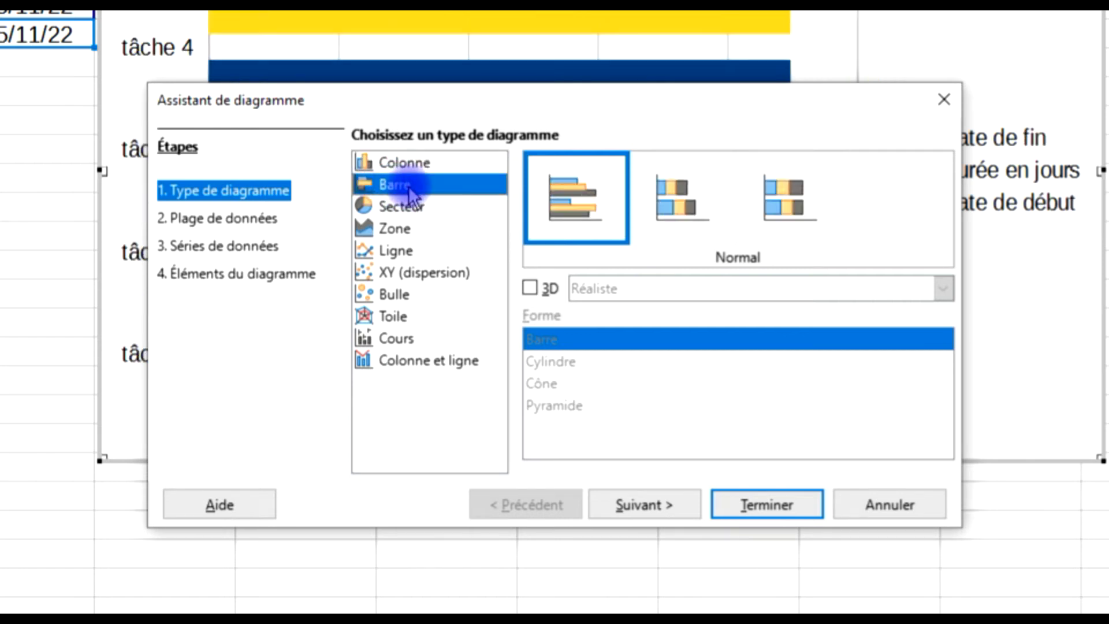
left_click(659, 201)
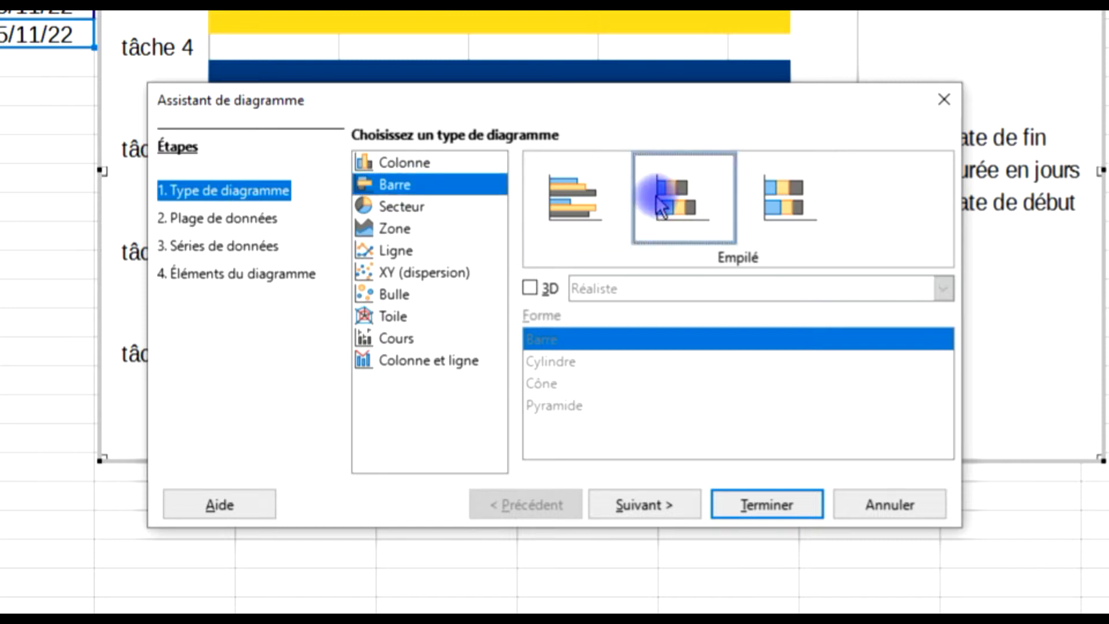
- Keep the proposed data range and series, turn off the legend, and finish creating the chart
left_click(661, 507)
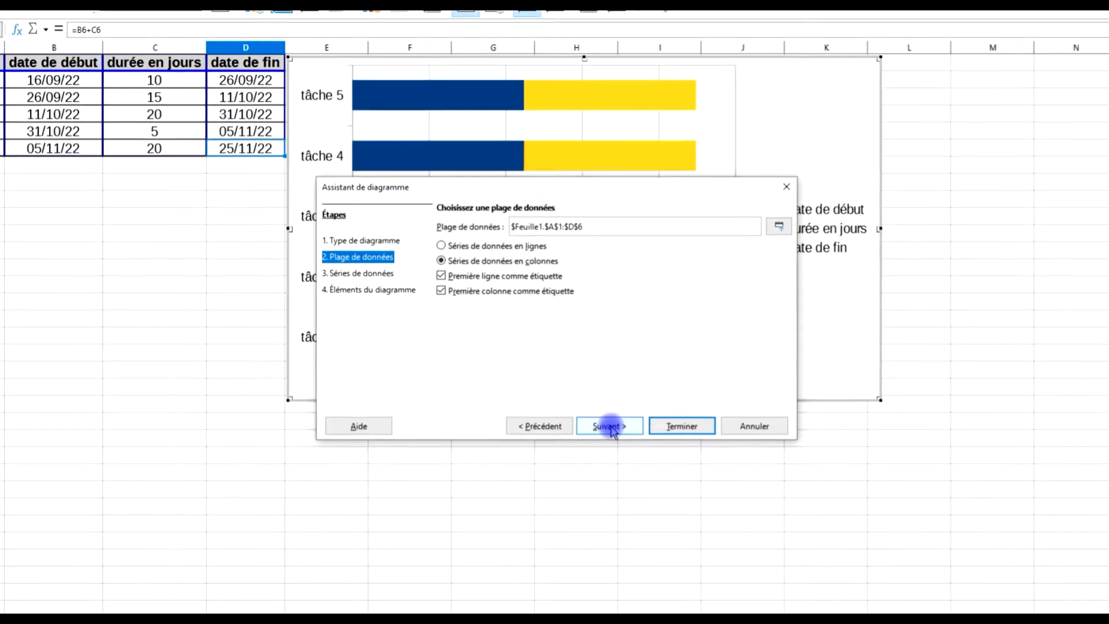
left_click(600, 410)
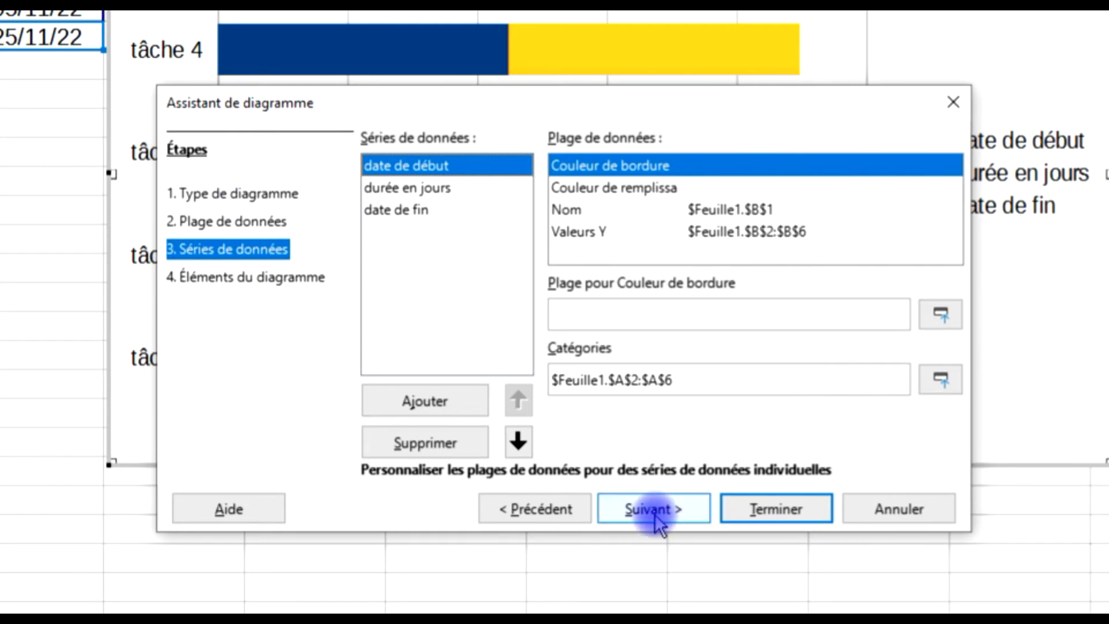
left_click(659, 519)
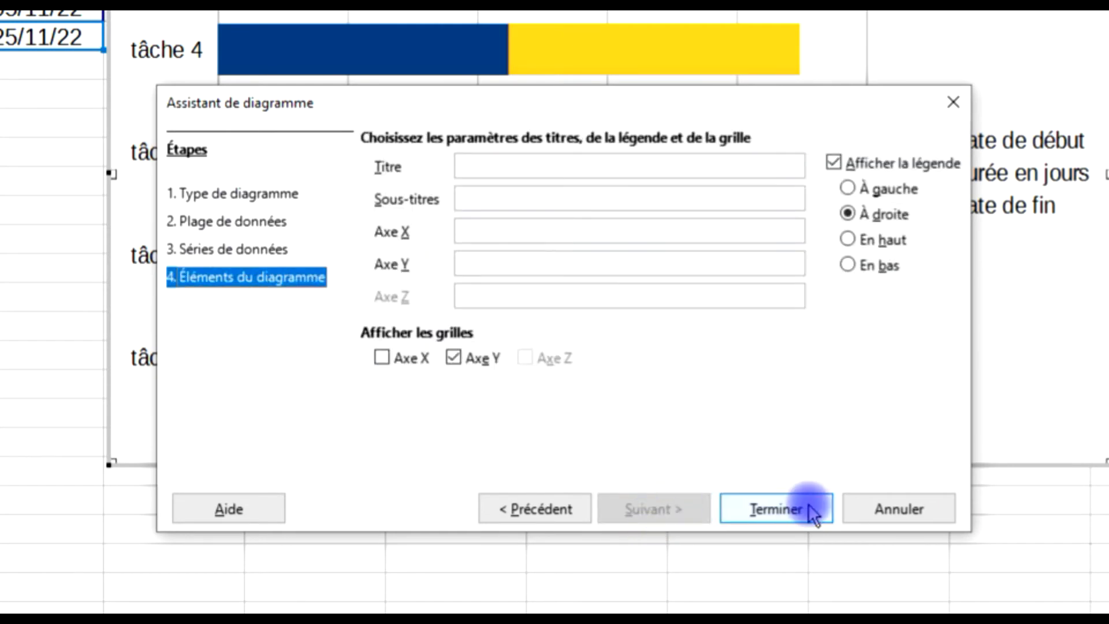
left_click(833, 162)
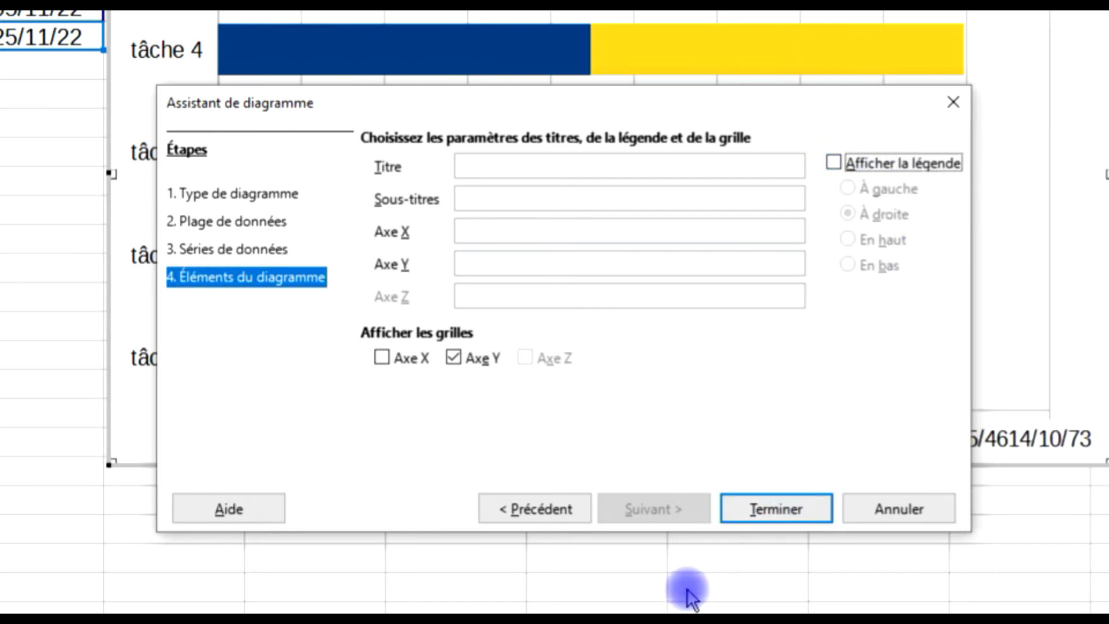
left_click(762, 511)
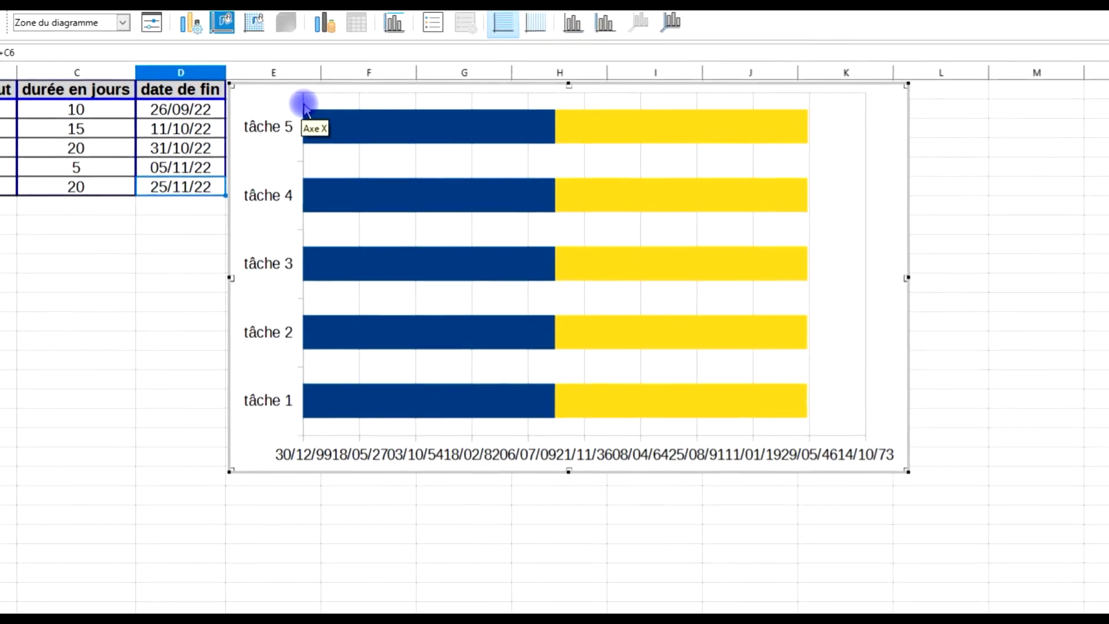
- Reverse the direction of the chart's X axis so tâche 1 is listed first
left_click(310, 106)
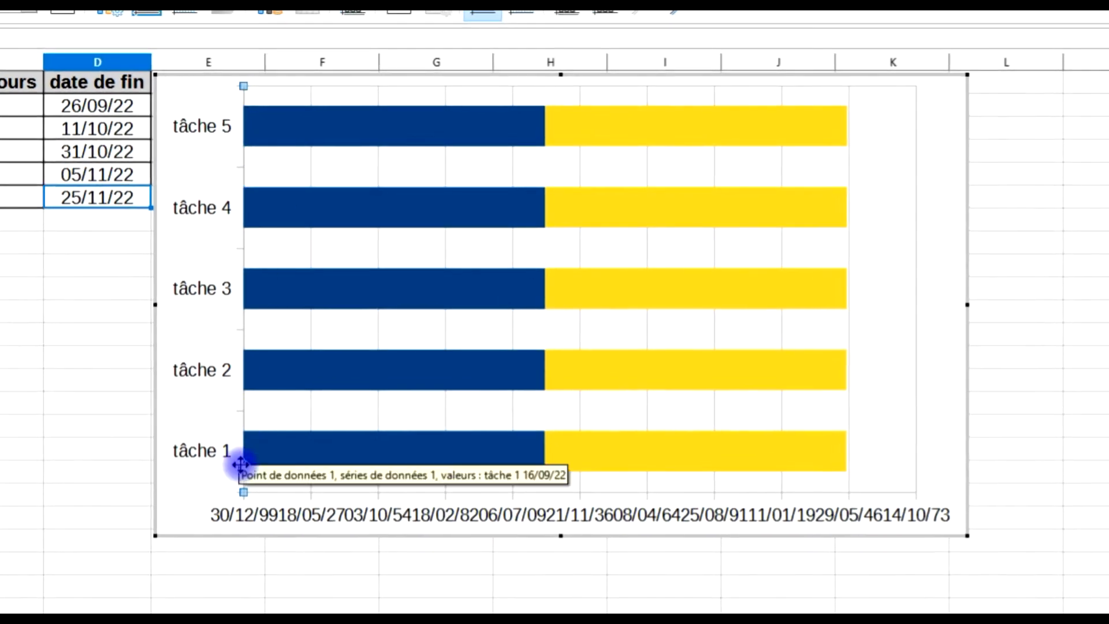
right_click(244, 106)
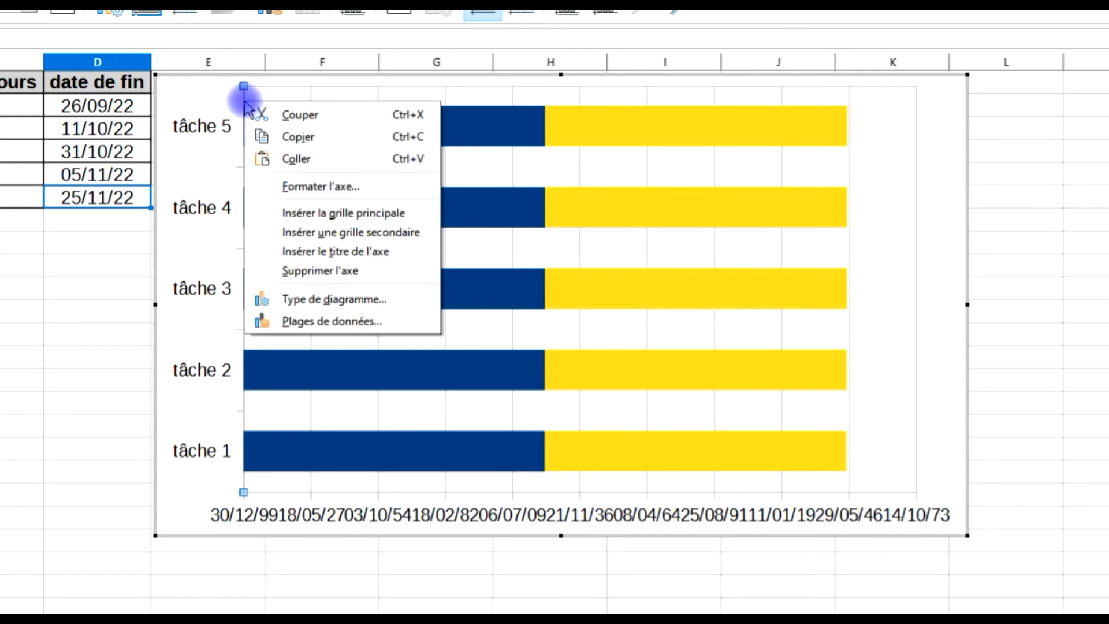
left_click(379, 186)
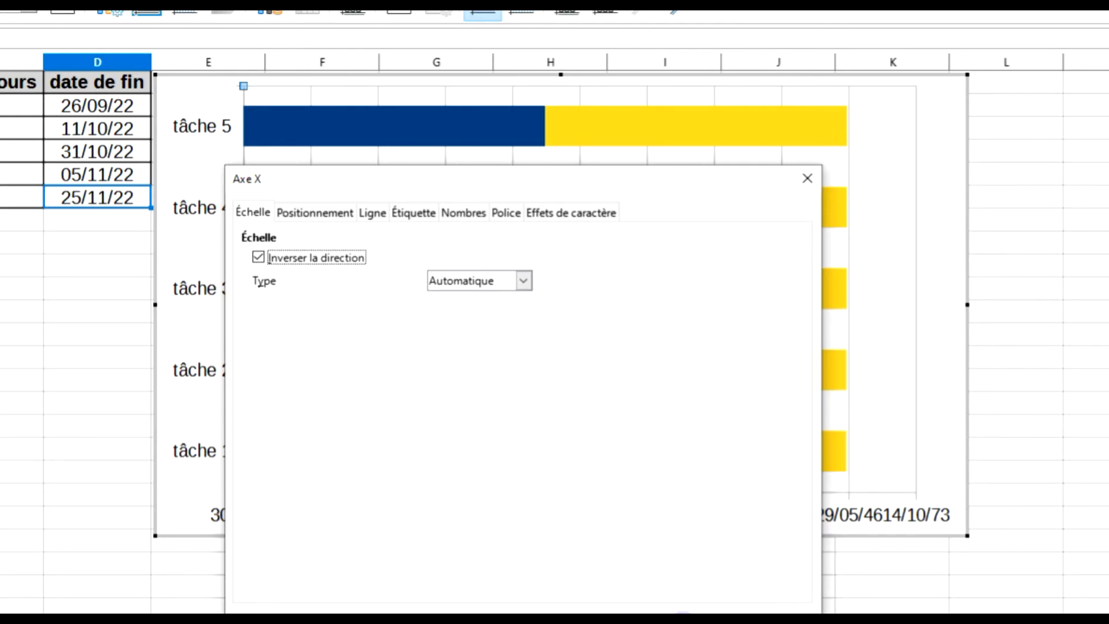
left_click(682, 622)
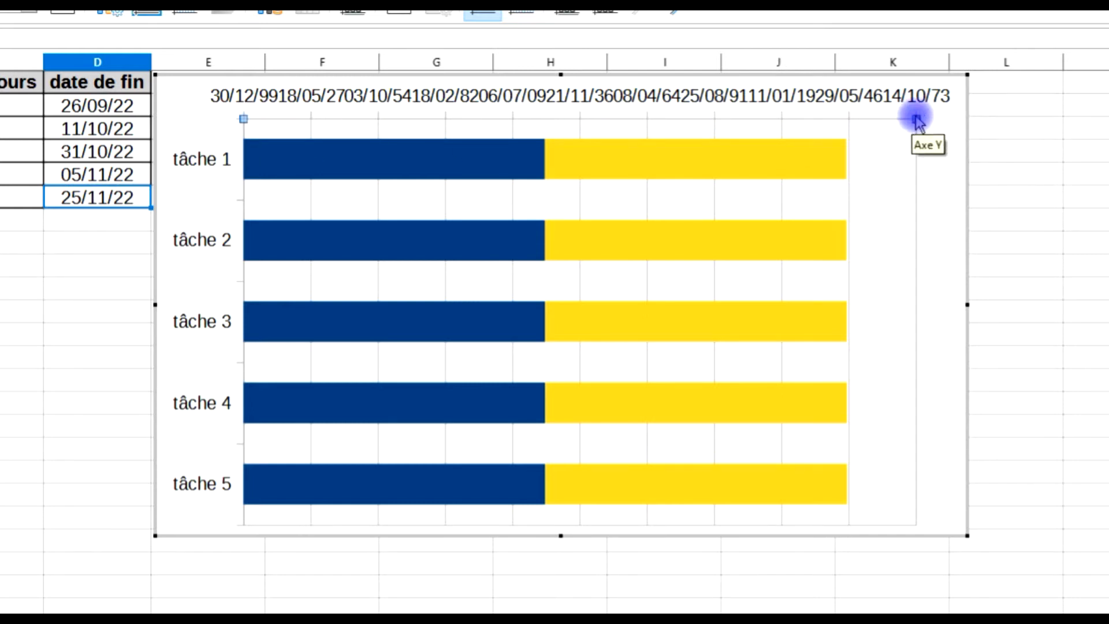
- Turn off automatic scaling for the Y axis limits and set the minimum to 16/09/2022 and the maximum to 30/12/2022
right_click(500, 125)
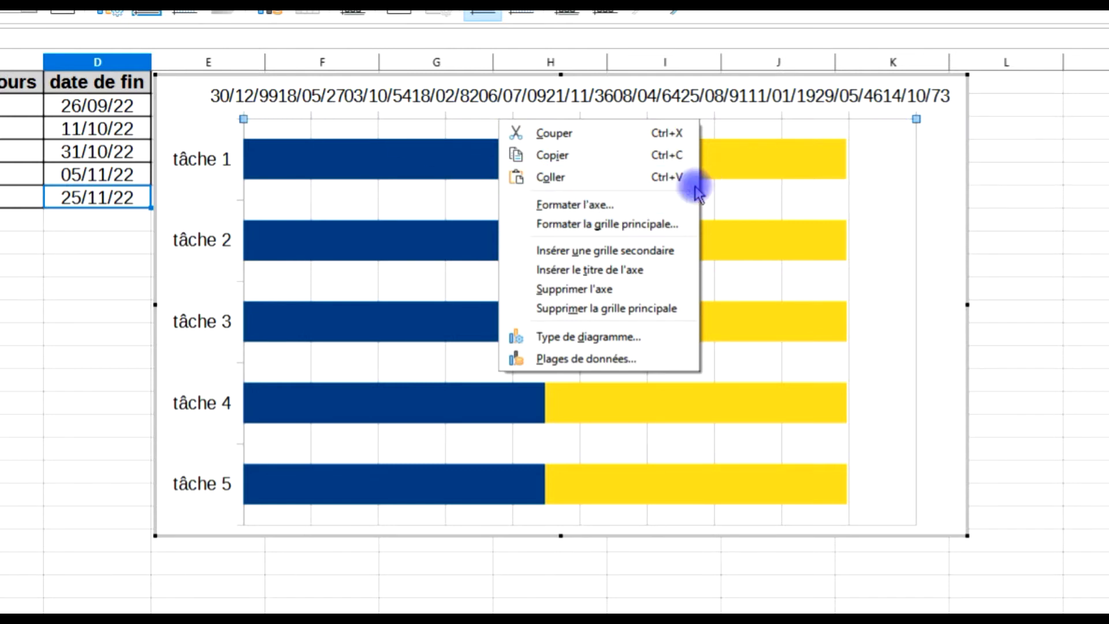
left_click(627, 206)
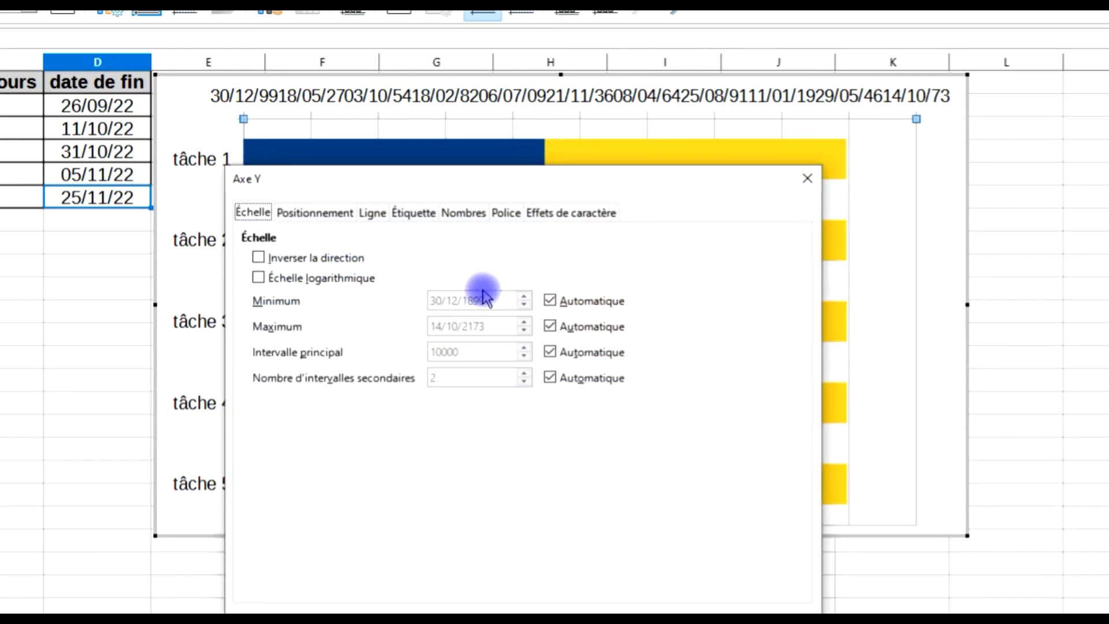
left_click(550, 301)
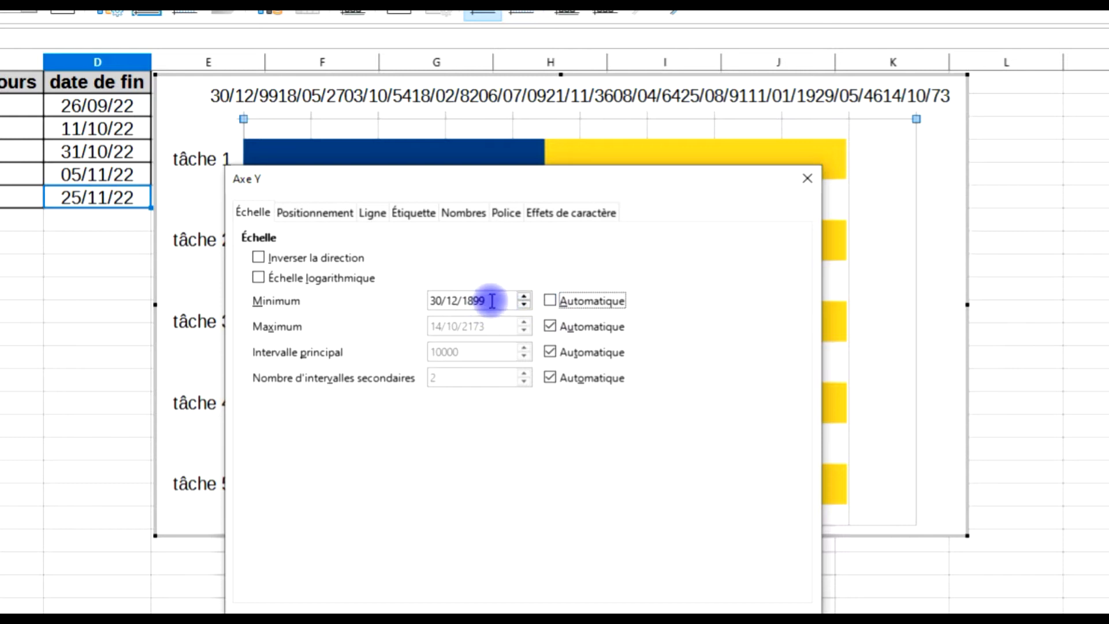
left_click_drag(494, 300, 384, 301)
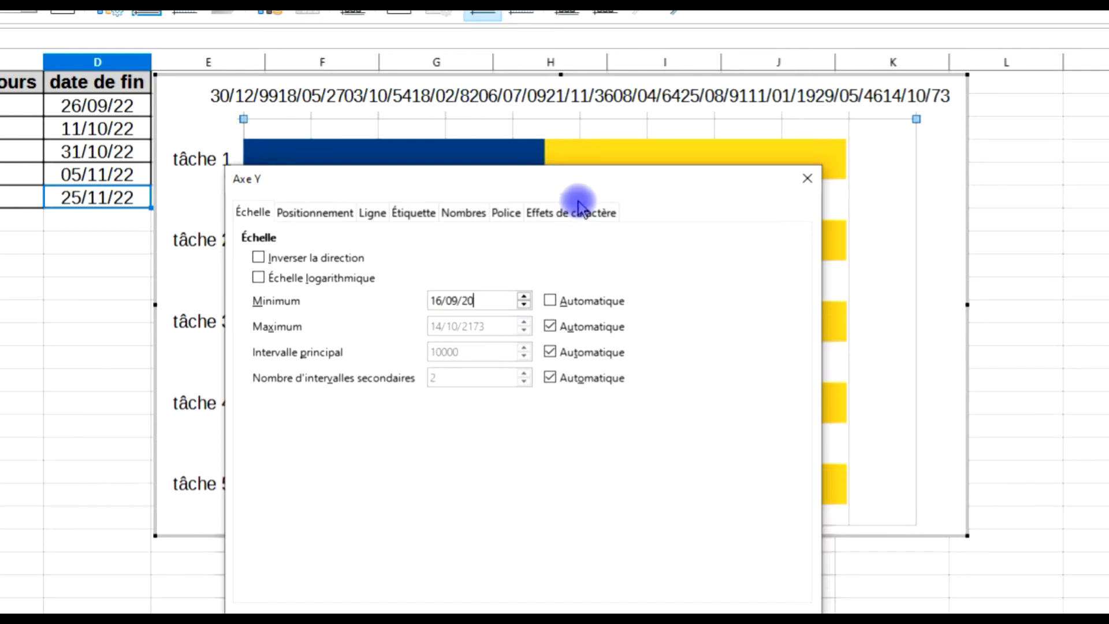
left_click(551, 326)
left_click_drag(495, 328, 430, 327)
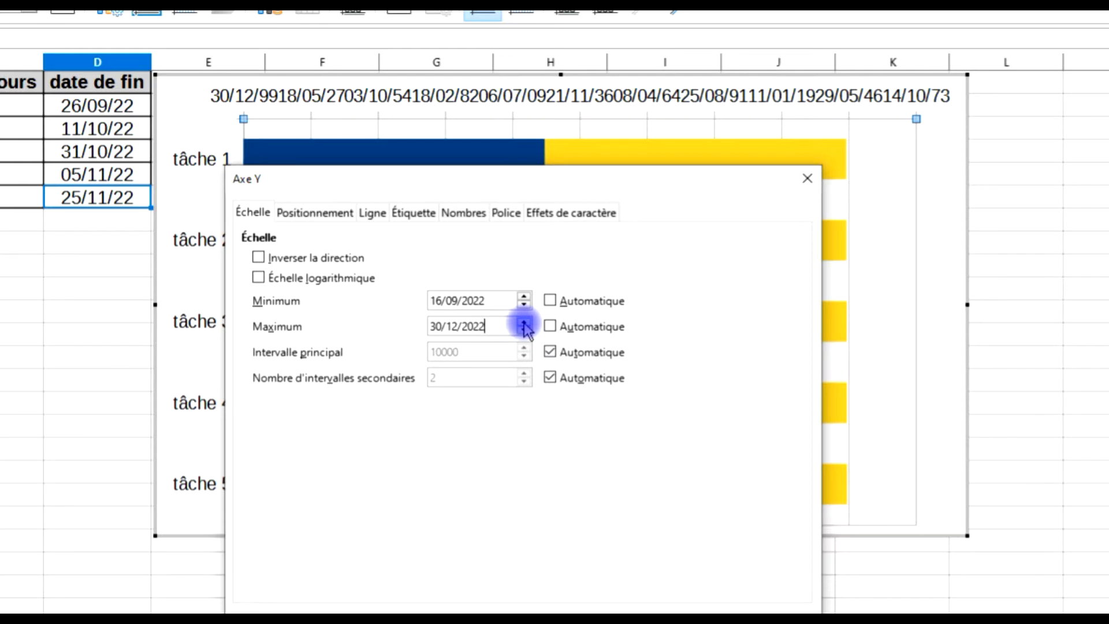
- Turn off the automatic major interval (Intervalle principal) of the Y axis, set it to 5, and apply the axis settings
left_click_drag(461, 327, 483, 328)
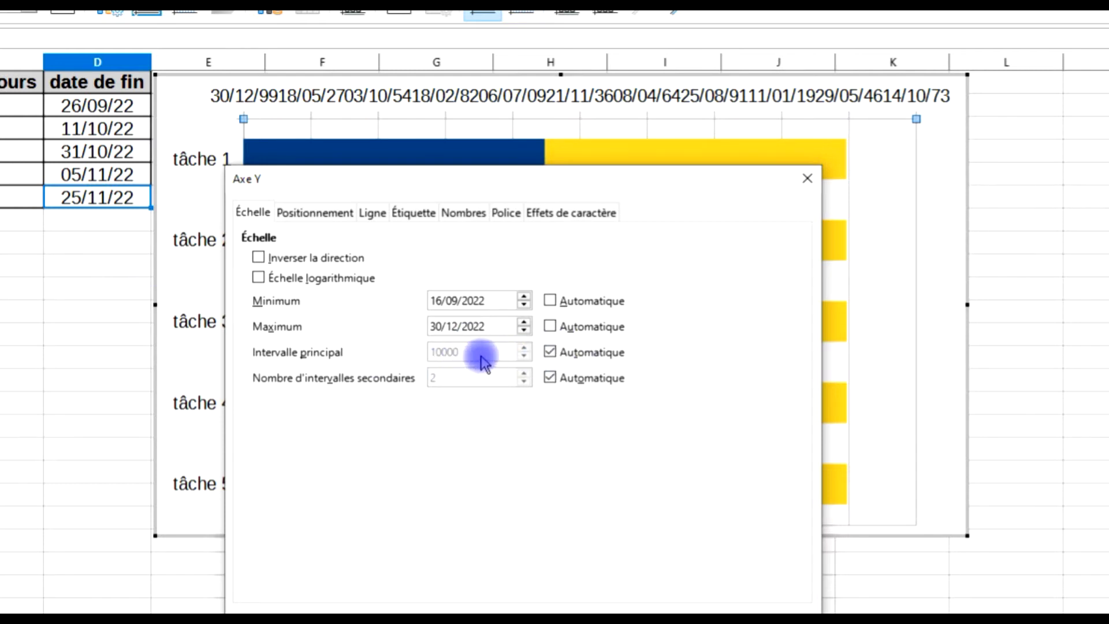
left_click(548, 354)
left_click_drag(478, 353, 369, 374)
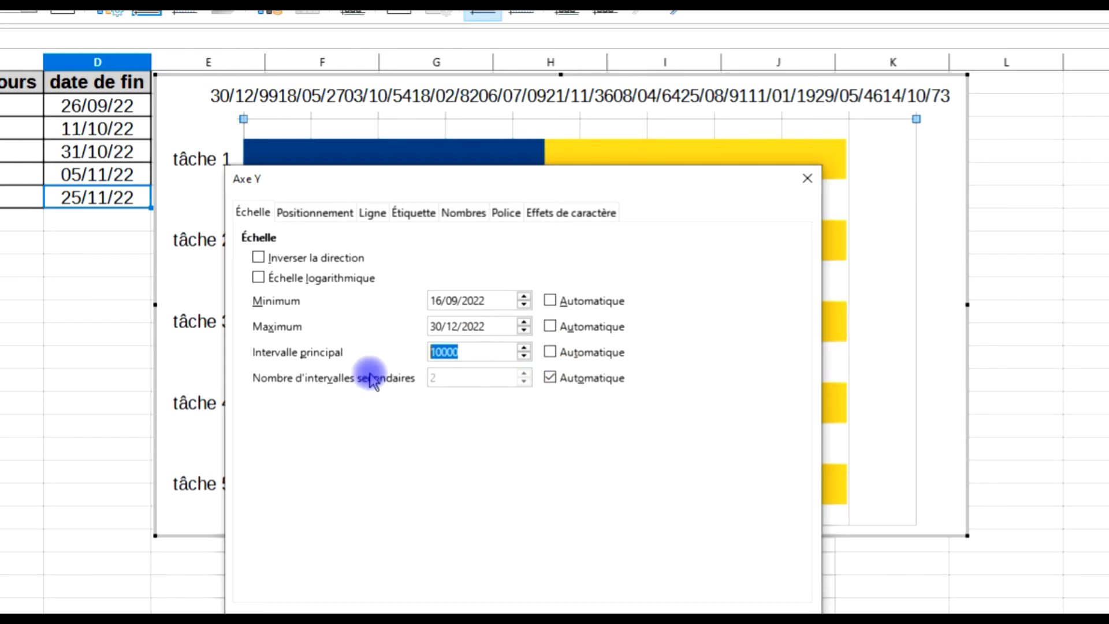
type("5")
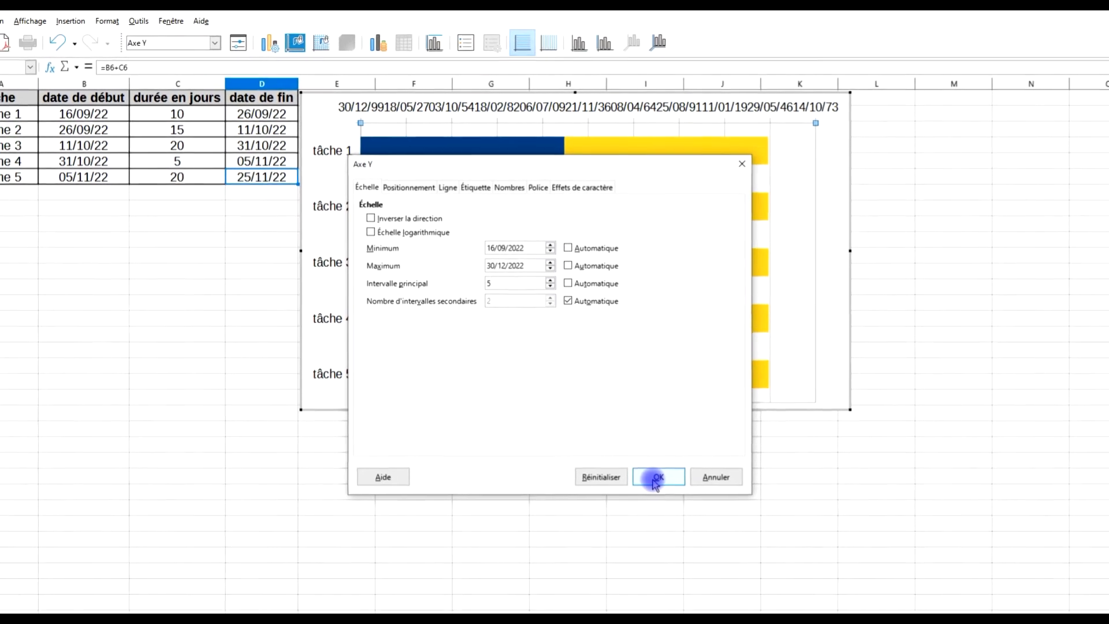
left_click(657, 477)
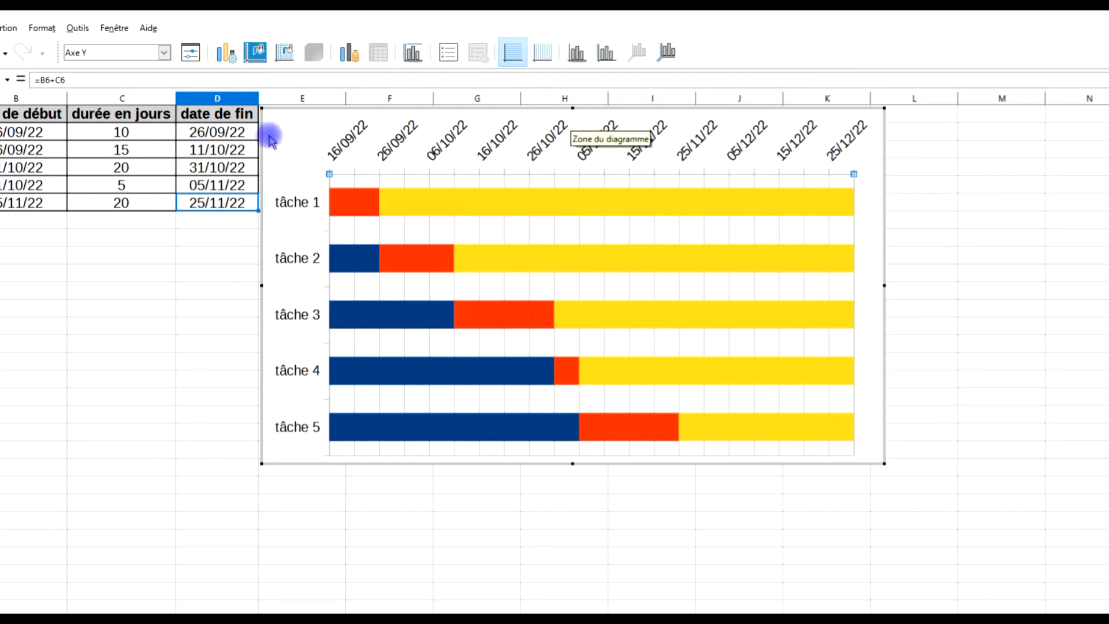
- Format the blue start-date data series in the chart with 100% transparency
left_click(354, 265)
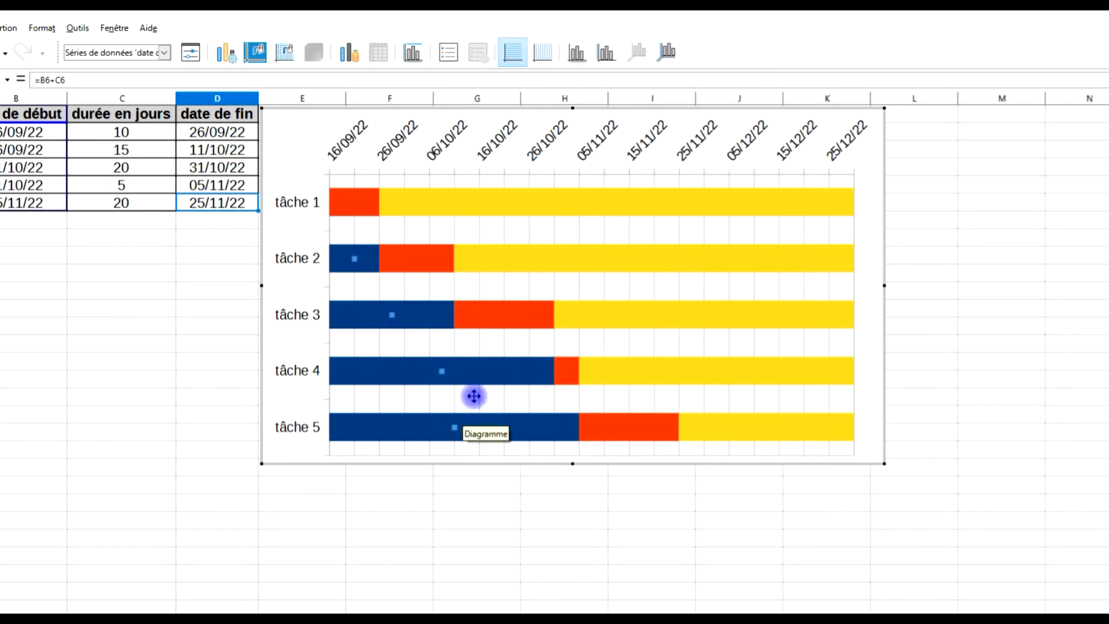
right_click(355, 264)
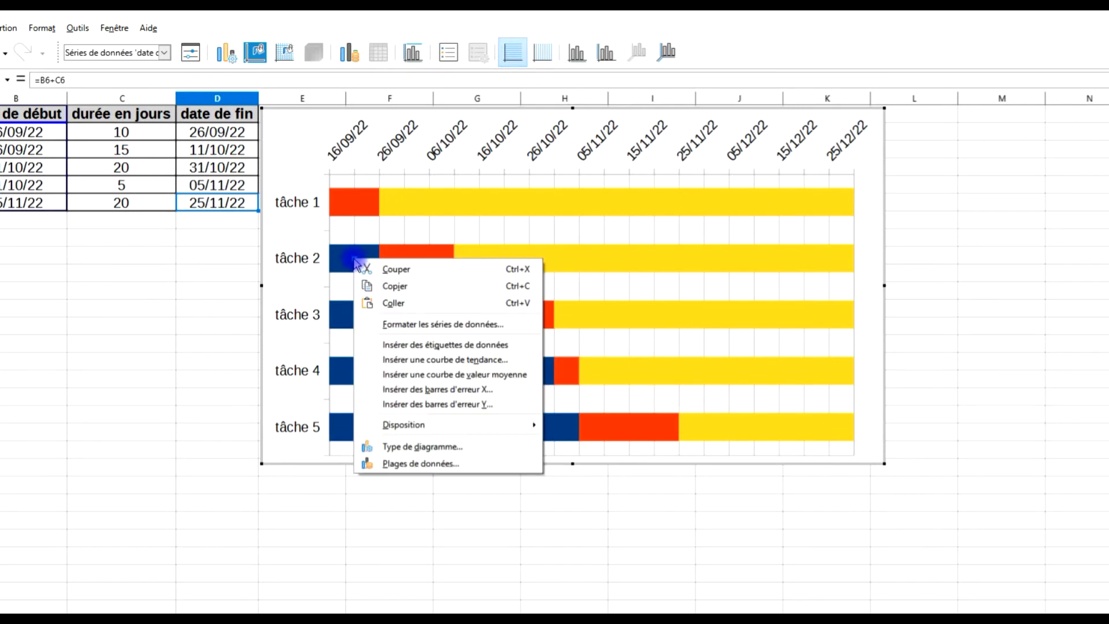
left_click(510, 325)
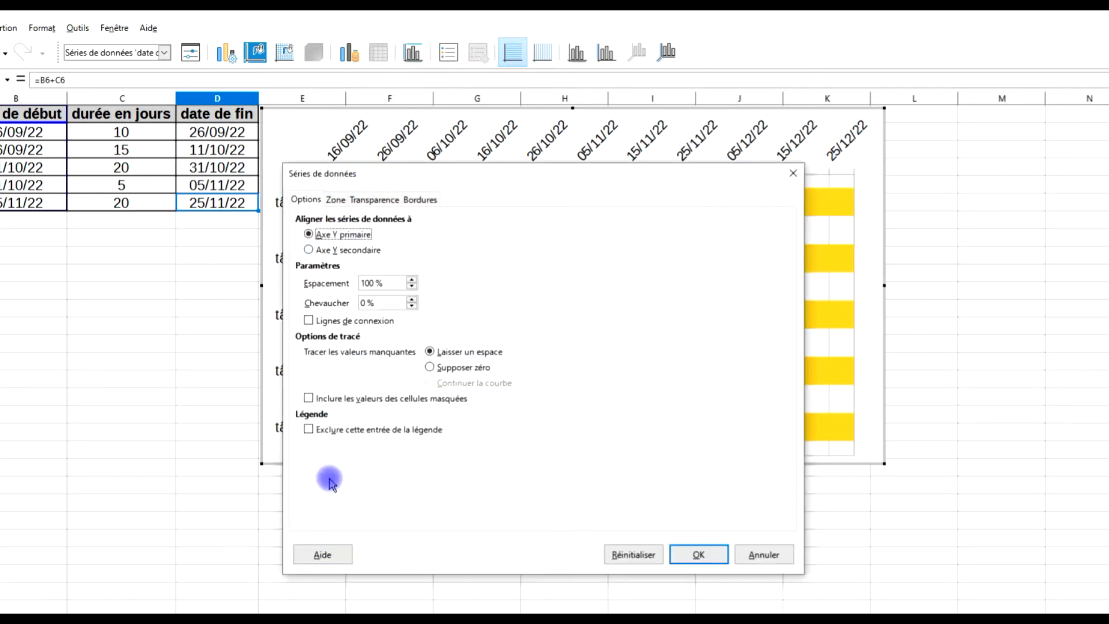
left_click(392, 201)
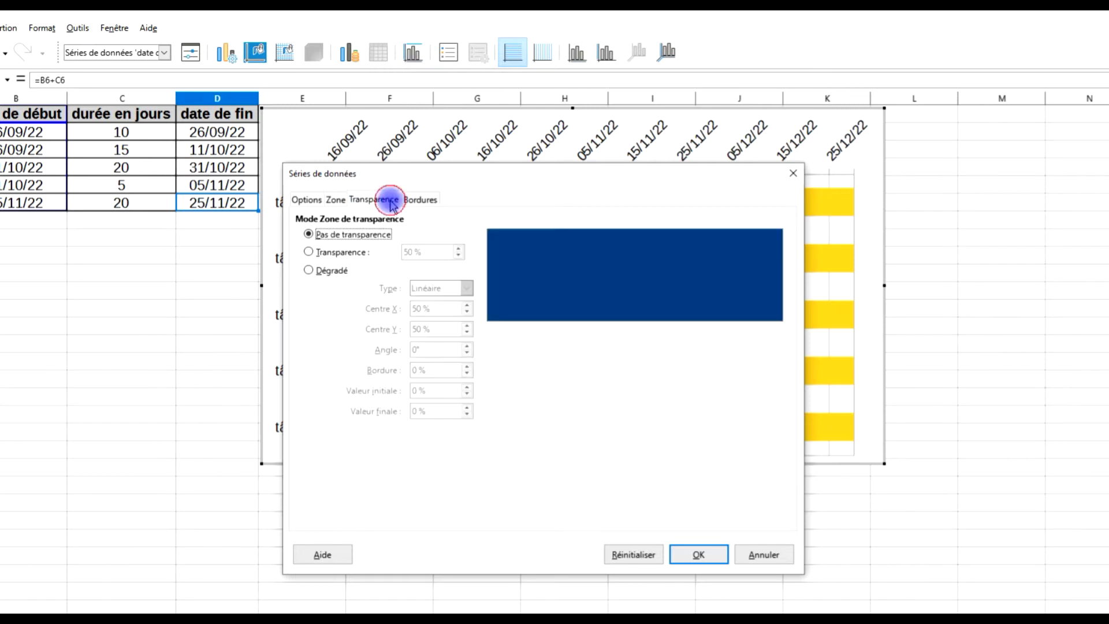
left_click(338, 254)
double_click(413, 252)
double_click(427, 252)
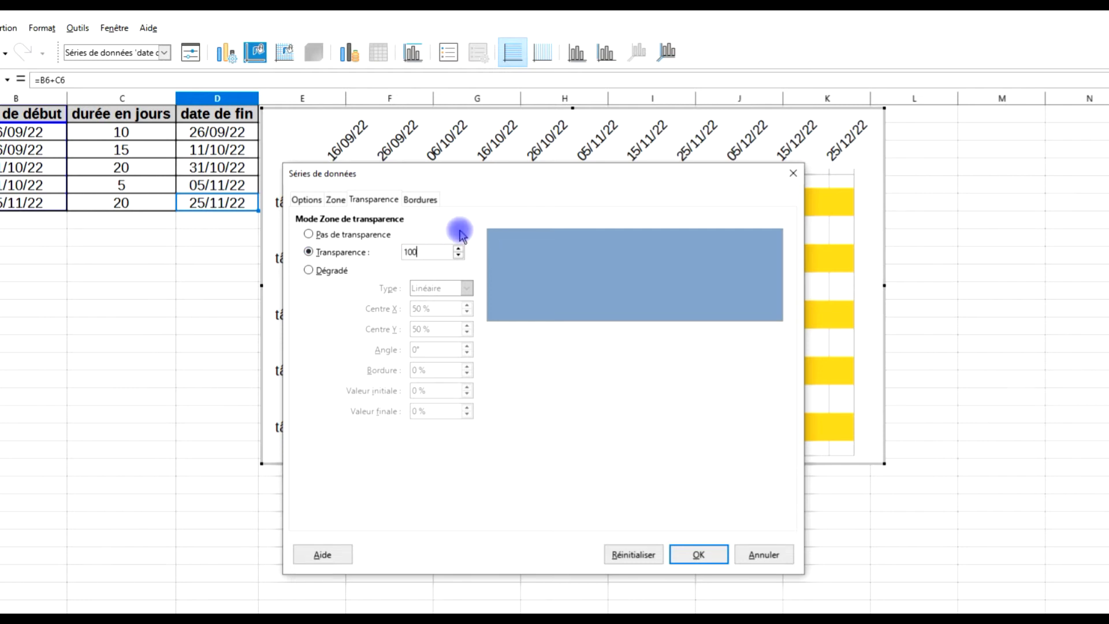
left_click(716, 554)
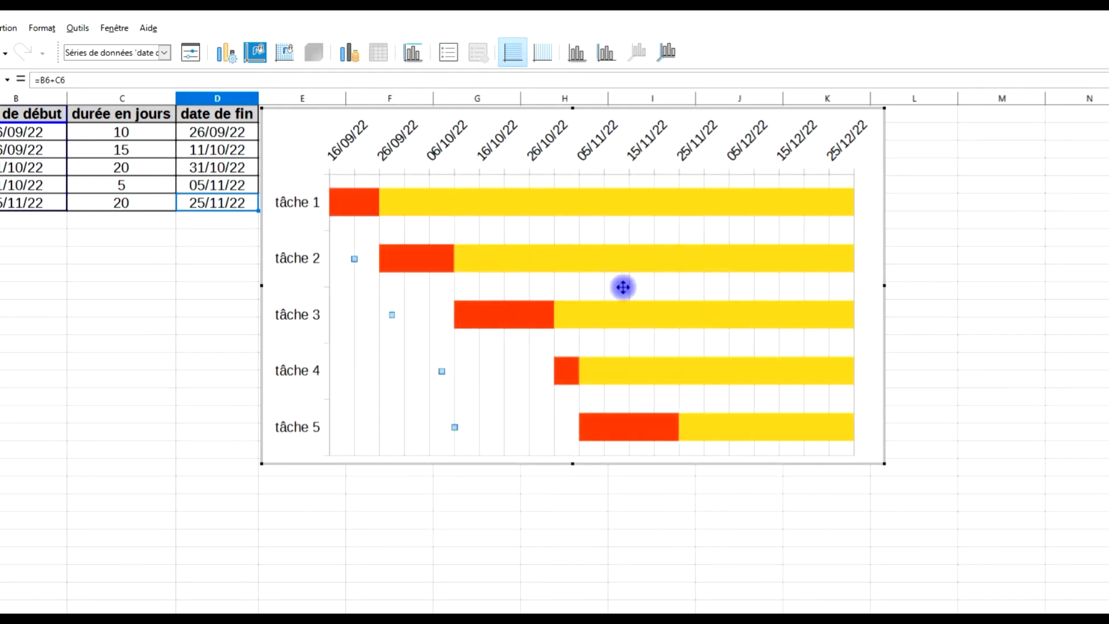
- Format the yellow end-date data series with 100% transparency and leave chart editing
left_click(615, 202)
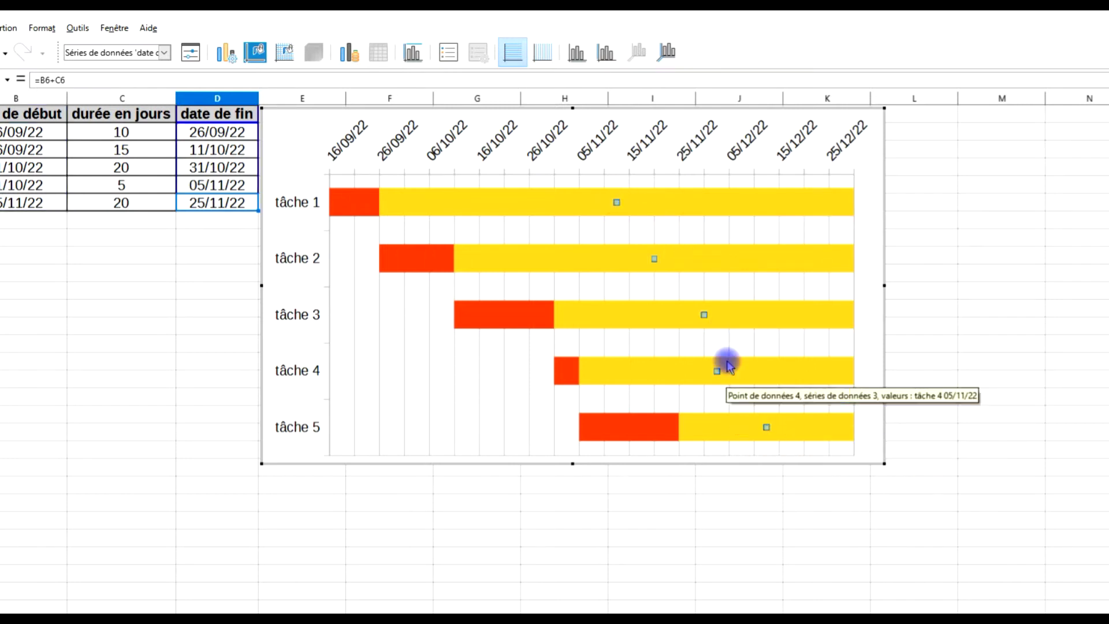
right_click(591, 205)
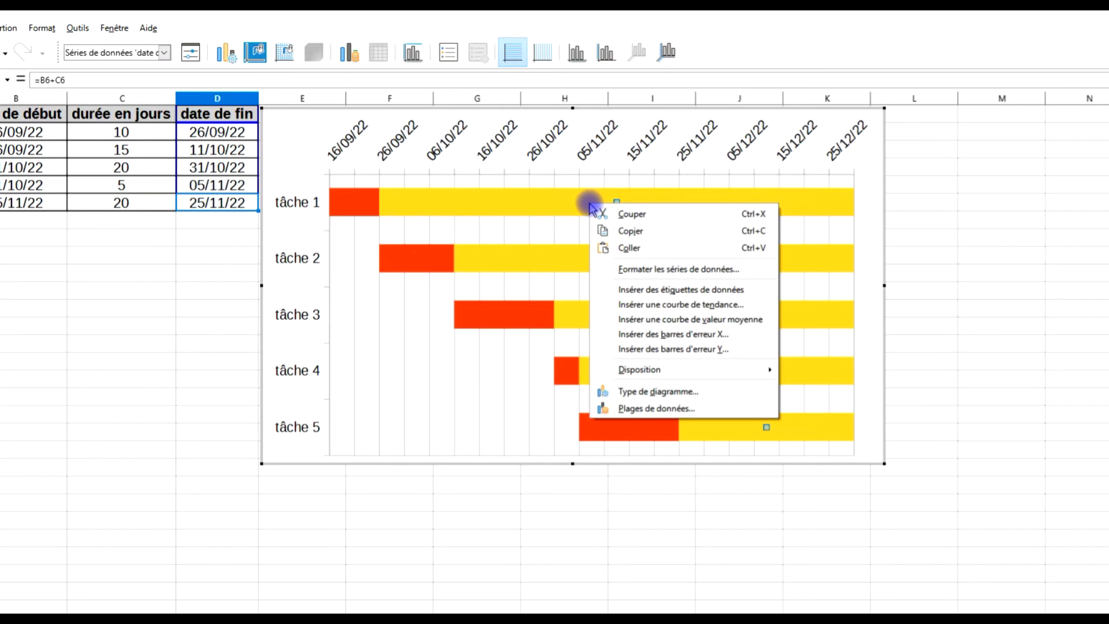
left_click(758, 270)
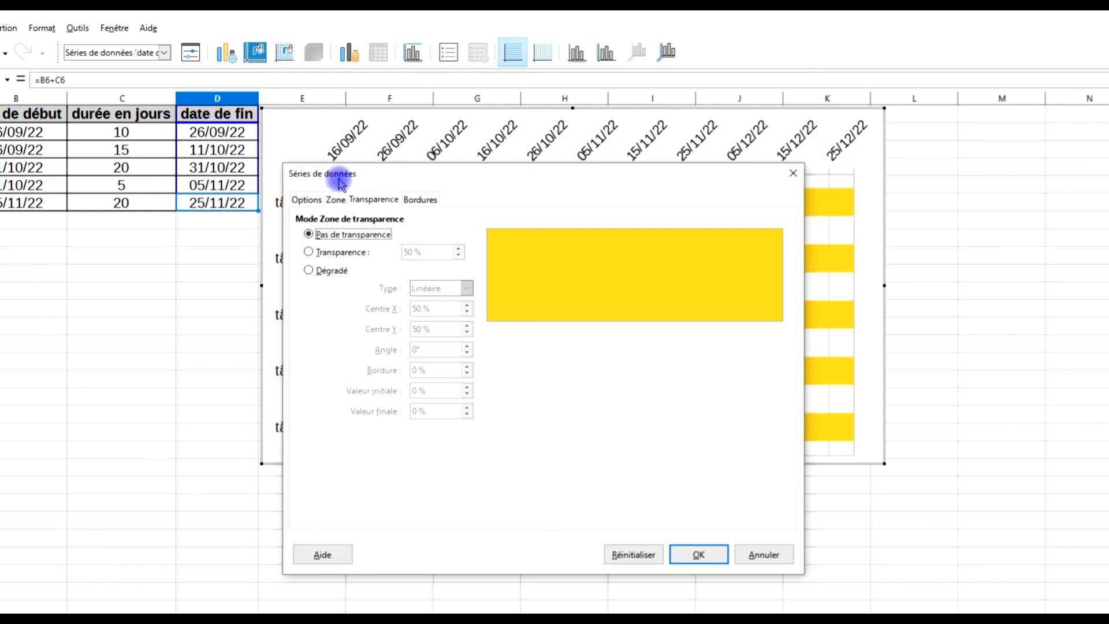
left_click(340, 253)
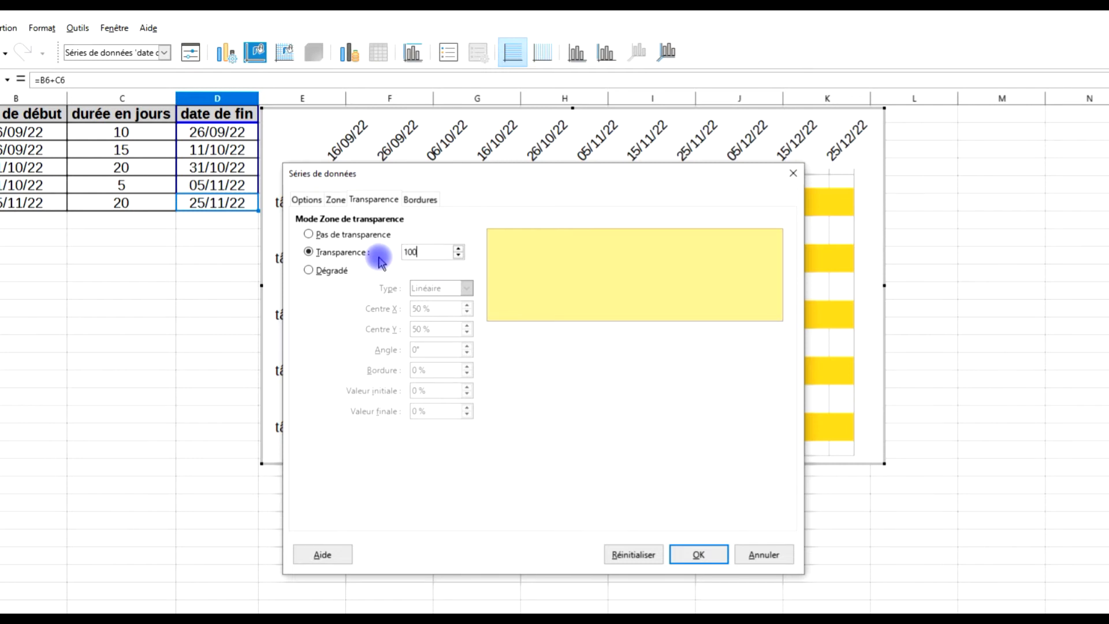
type("100")
left_click(690, 556)
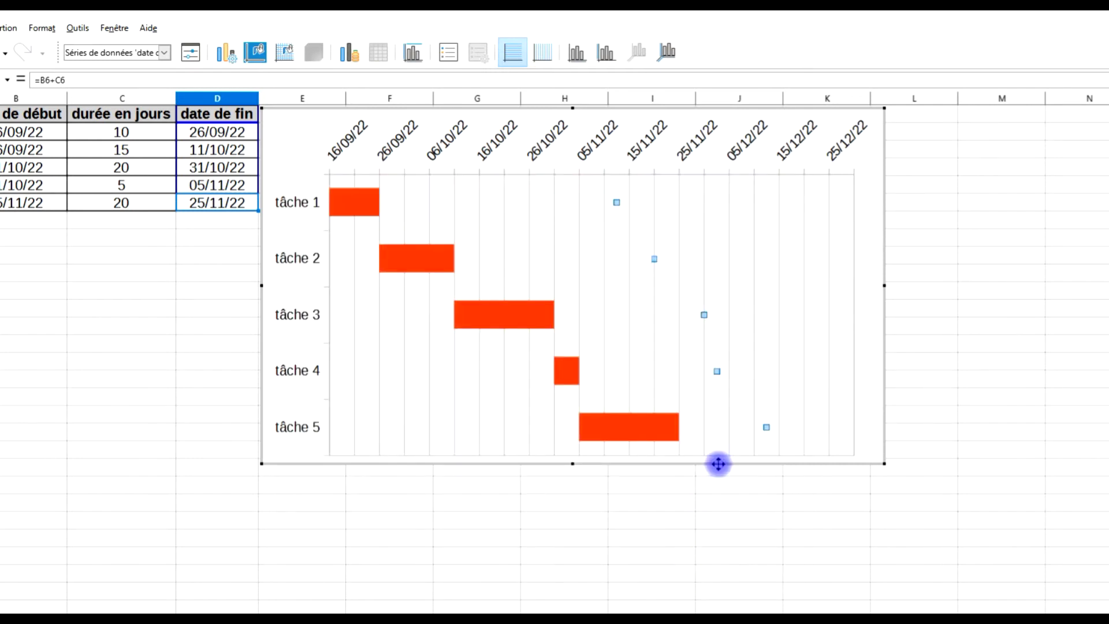
left_click(980, 199)
left_click(980, 199)
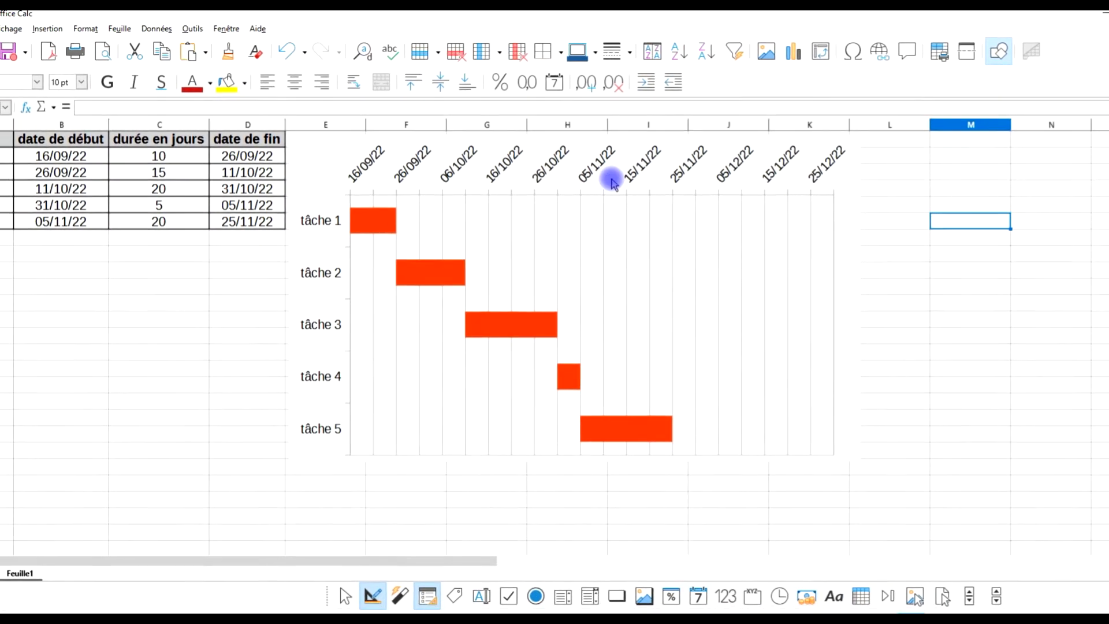
- Rename the sheet Feuille1 as données
left_click(480, 181)
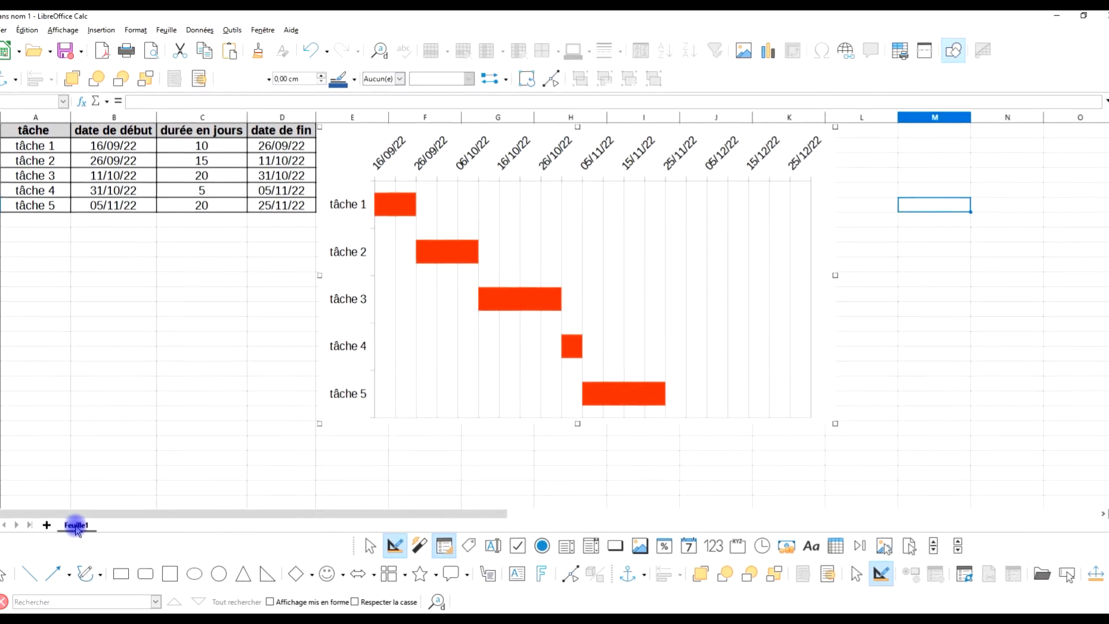
double_click(87, 514)
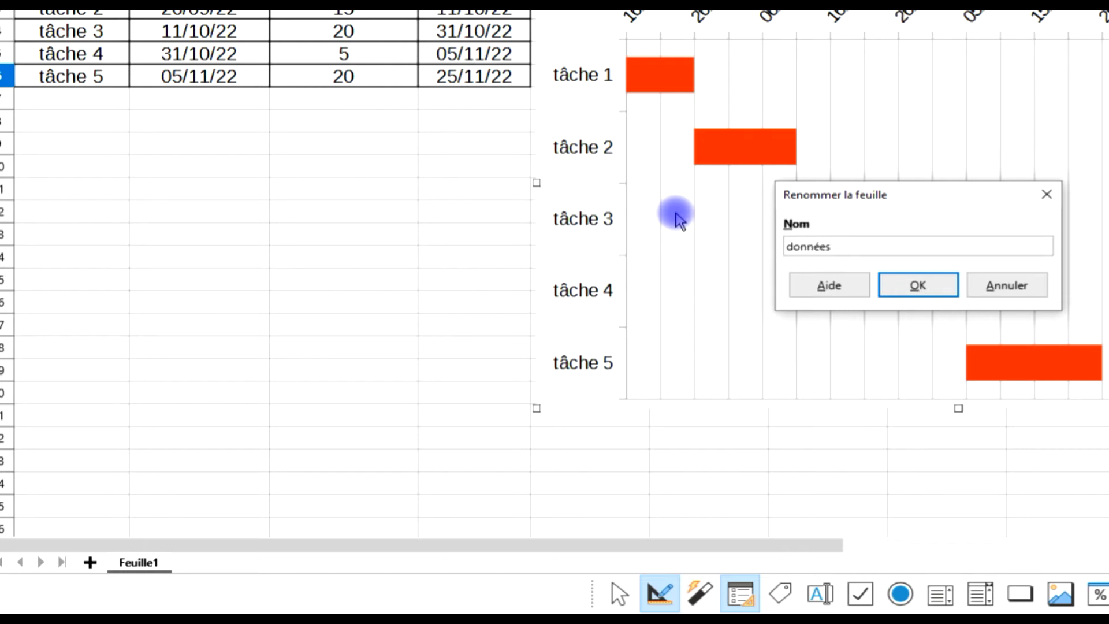
key("Return")
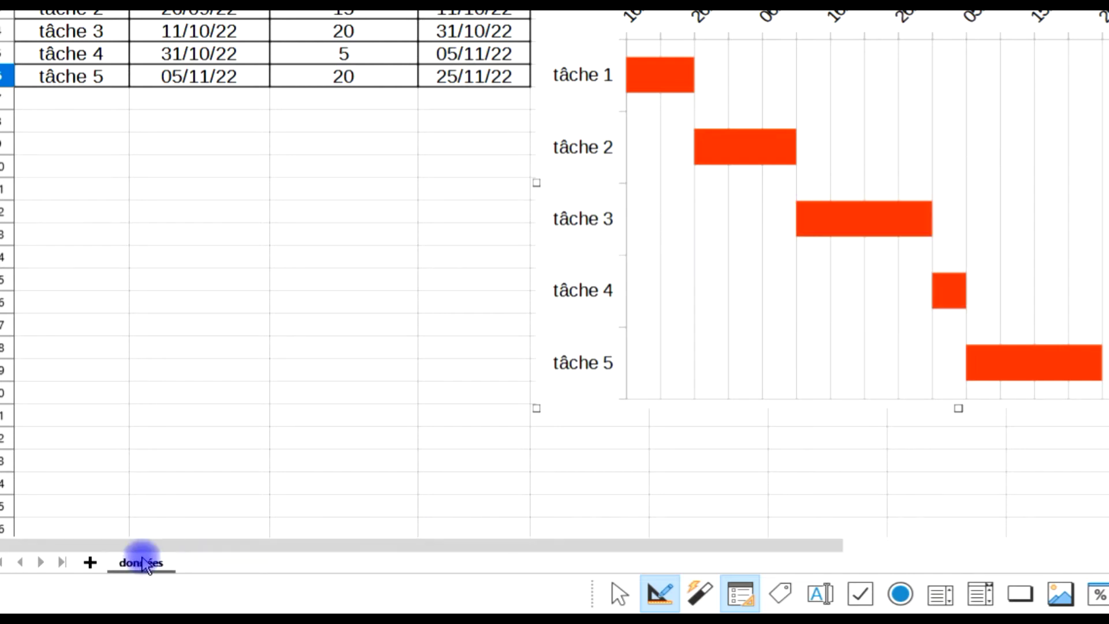
- Add a new sheet after données and name it DIAGRAMME DE GANTT
left_click(90, 564)
double_click(213, 563)
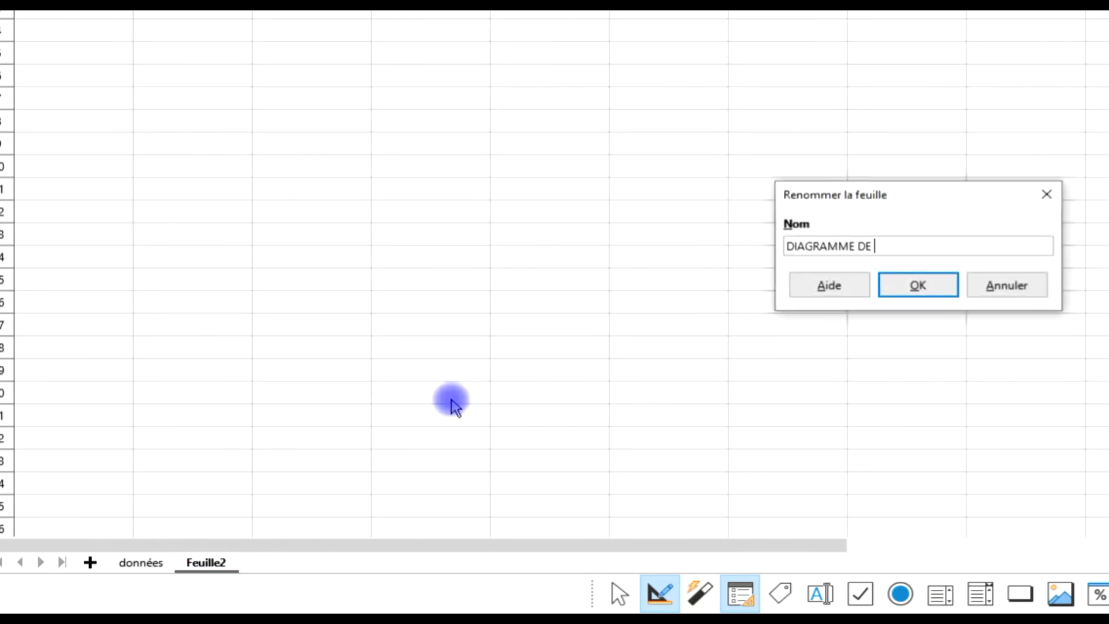
key("Return")
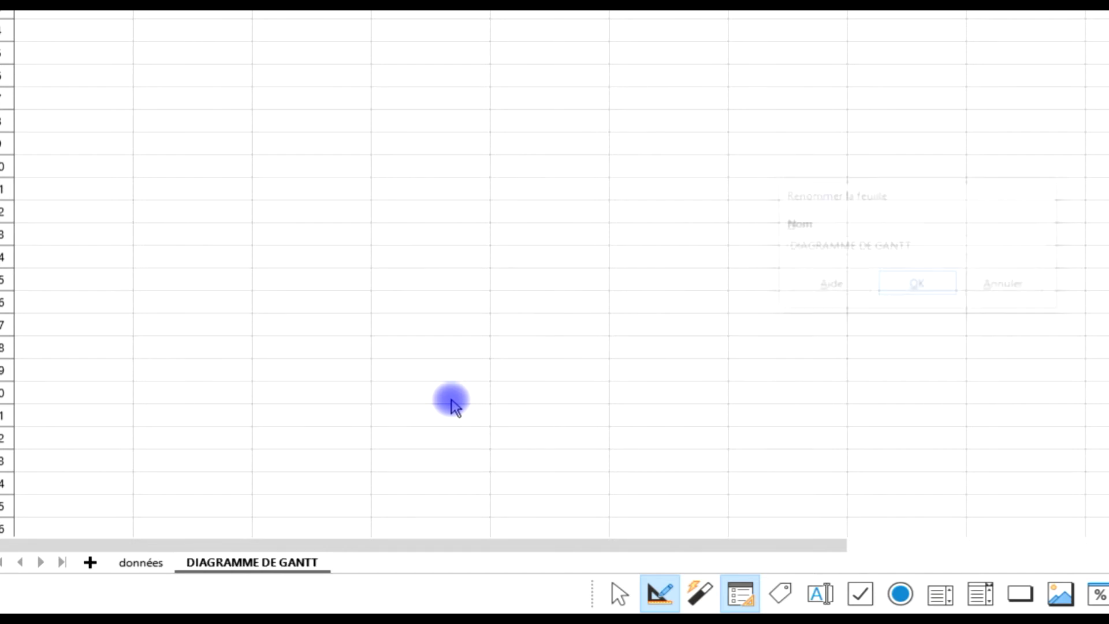
- Cut the chart from the données sheet and paste it into the DIAGRAMME DE GANTT sheet
left_click(123, 548)
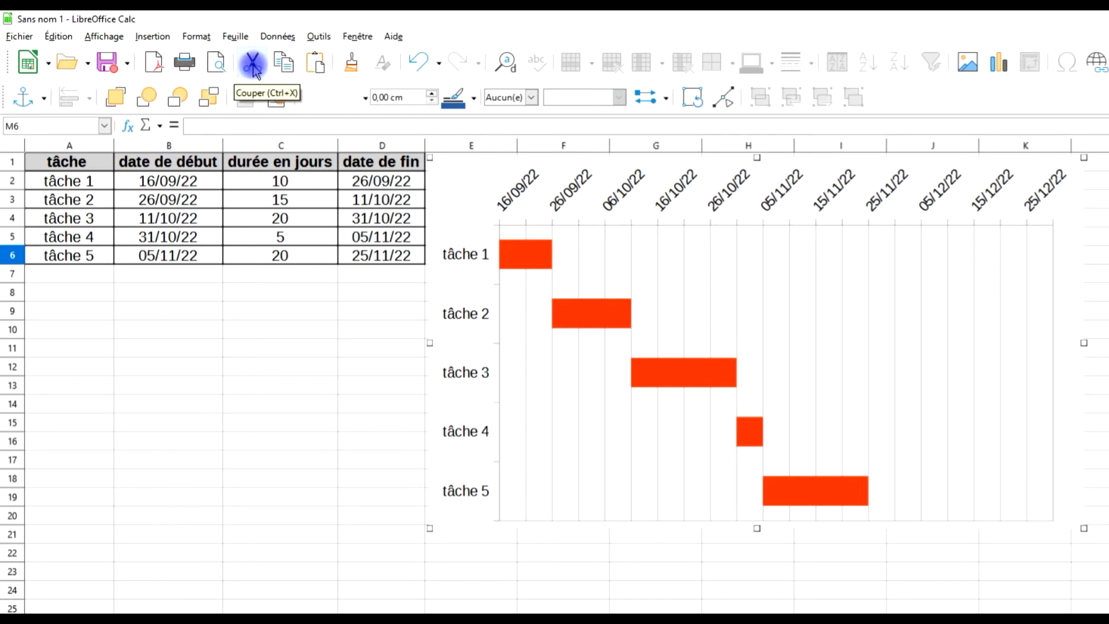
left_click(59, 36)
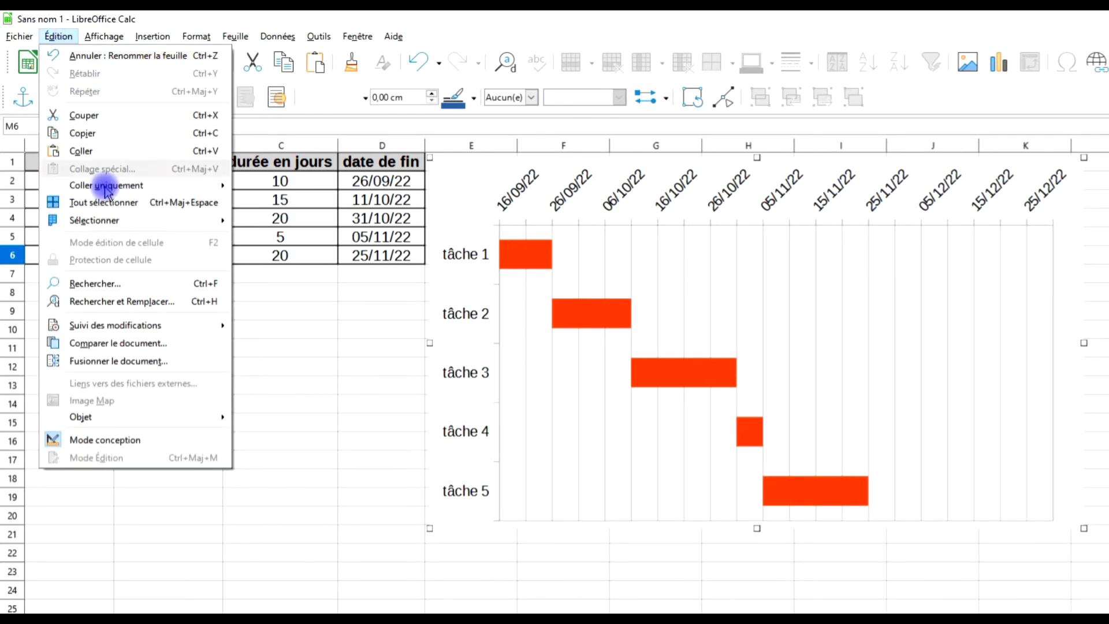
left_click(83, 115)
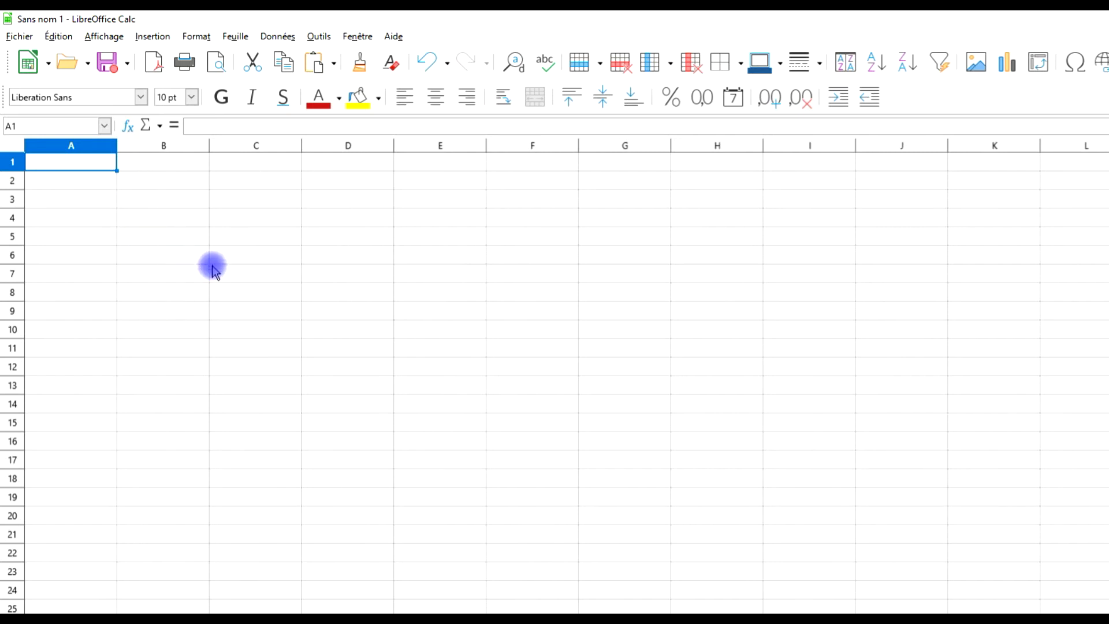
left_click(58, 36)
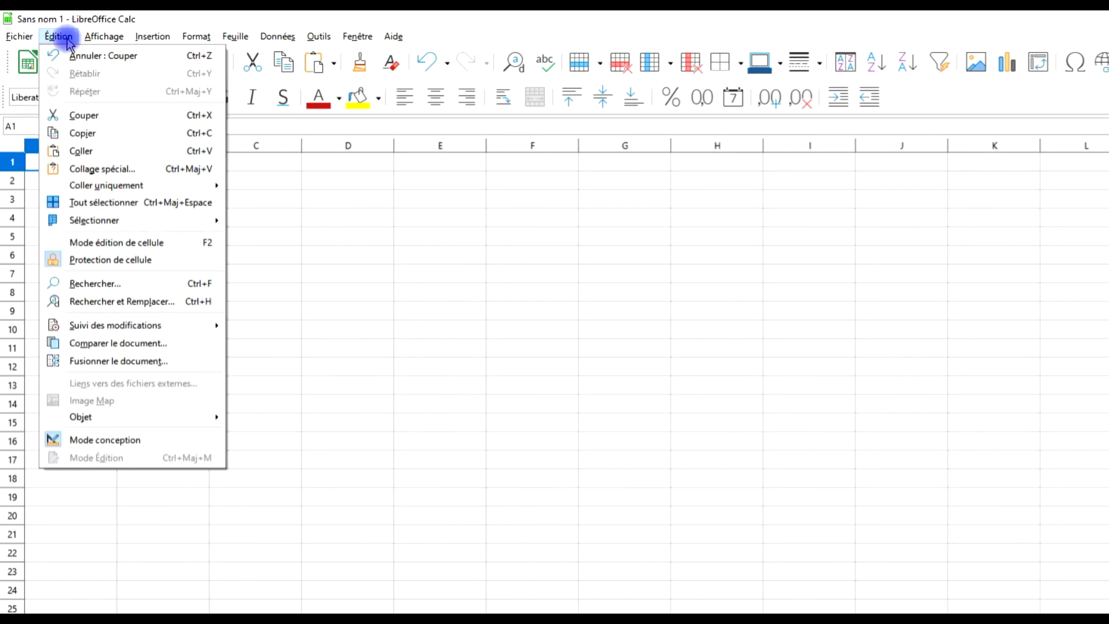
left_click(125, 153)
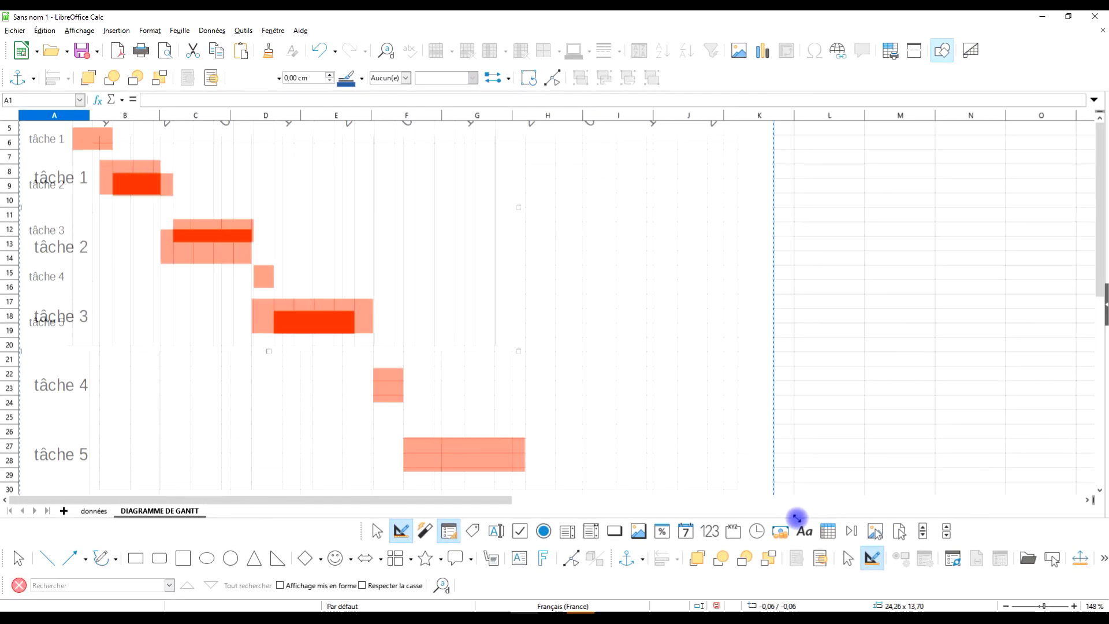
- Enlarge the pasted Gantt chart to about 25.9 × 14.6 cm and deselect it
mouse_move(797, 517)
left_mouse_down()
mouse_move(770, 466)
mouse_move(822, 423)
left_mouse_up()
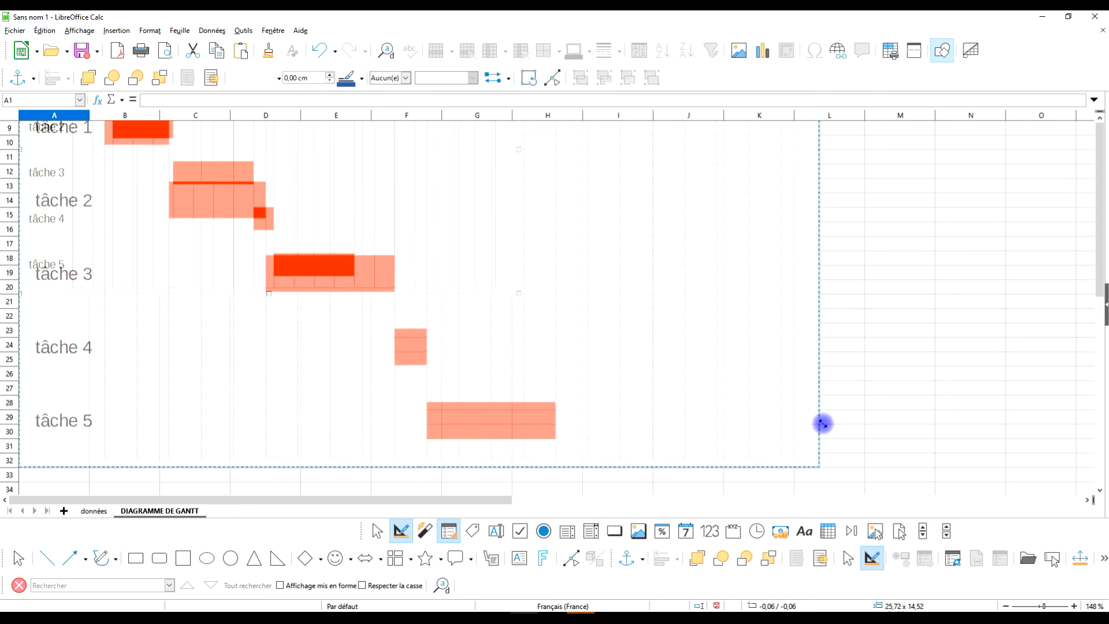
scroll(853, 274, "up", 3)
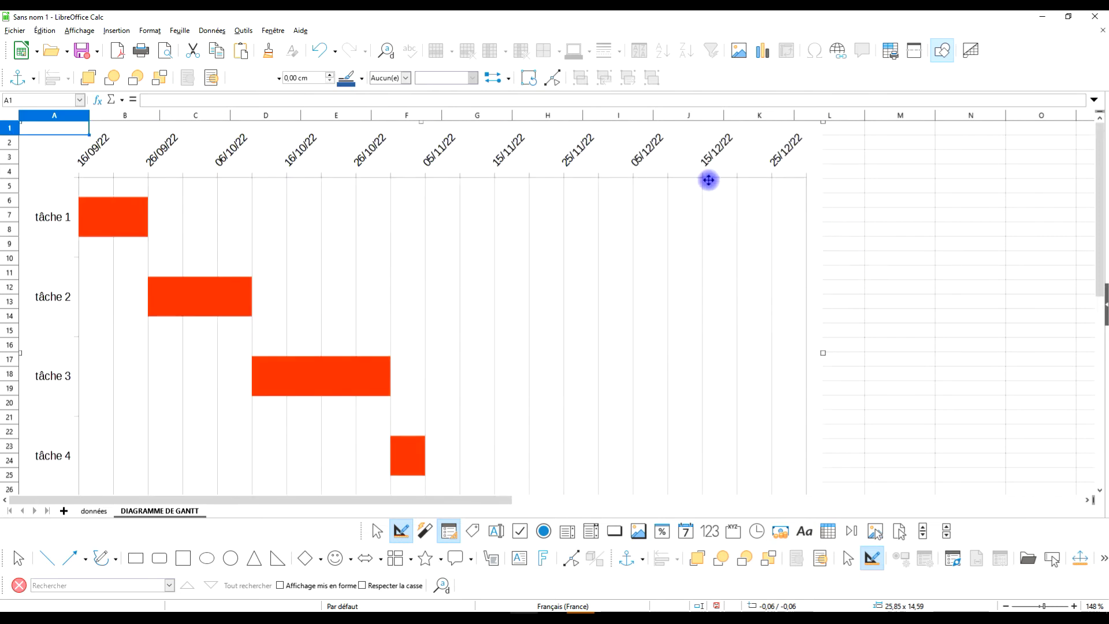
left_click(856, 171)
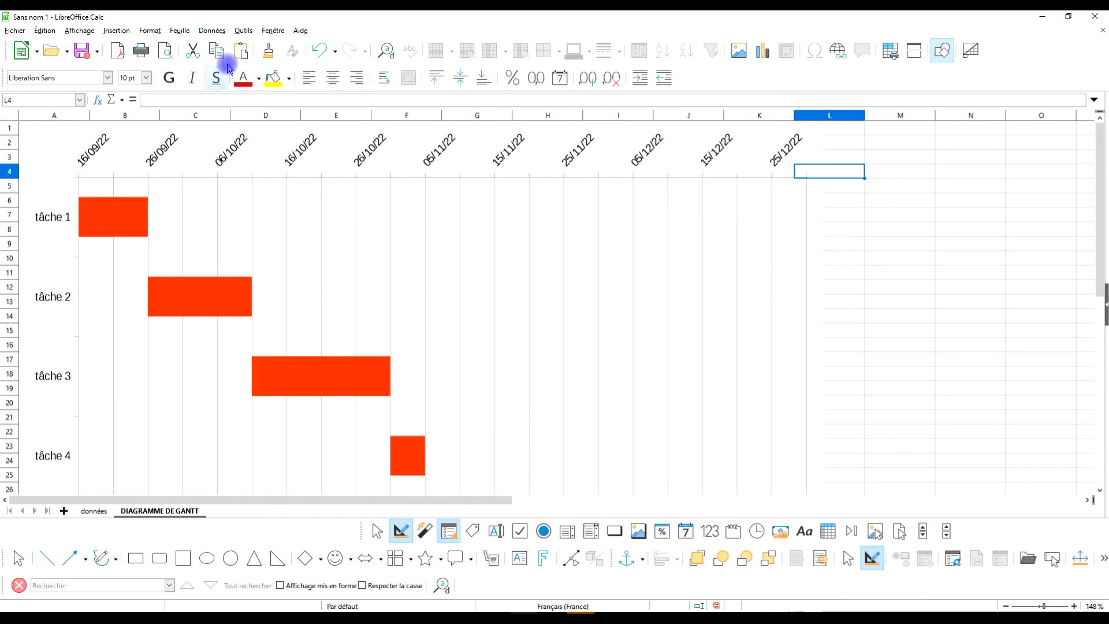
- Show the DIAGRAMME DE GANTT sheet in print preview to check how the chart fits the page
left_click(166, 55)
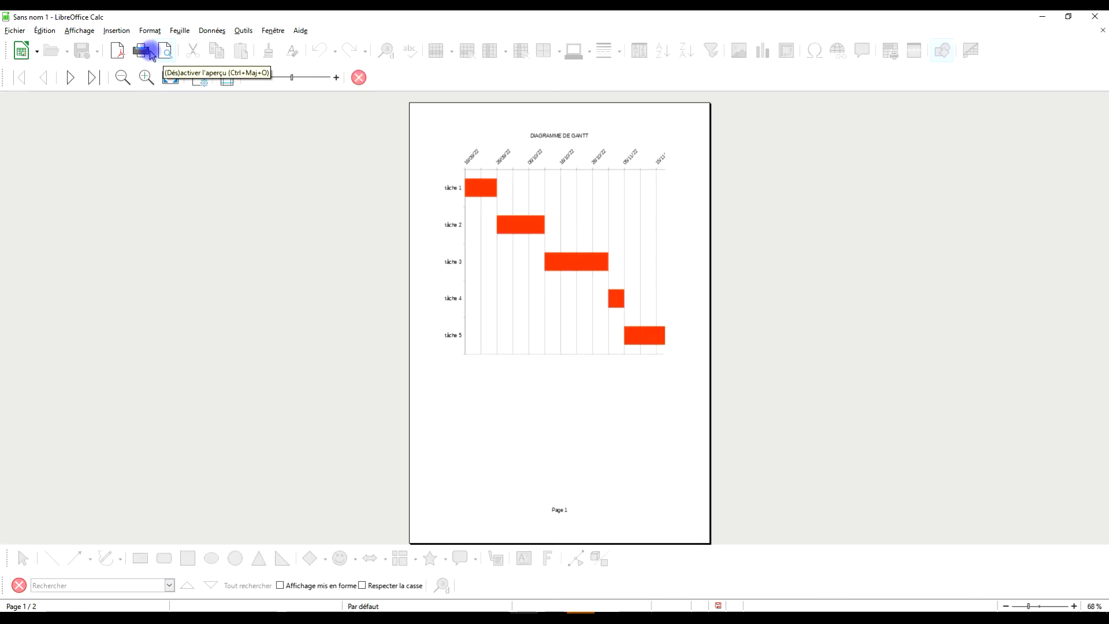
left_click(50, 33)
mouse_move(16, 34)
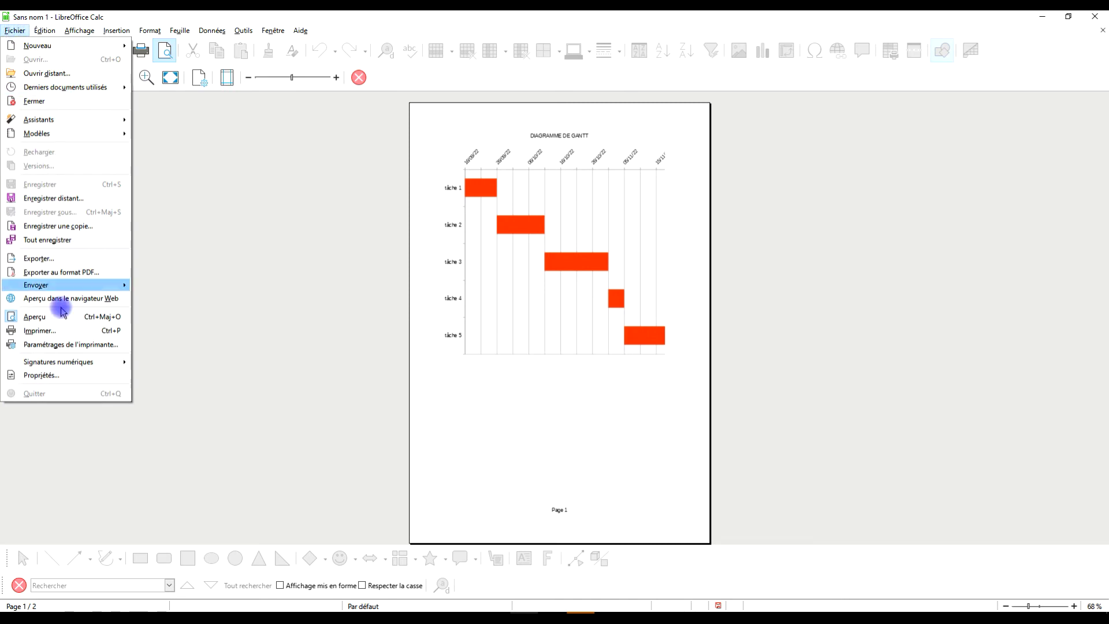
left_click(811, 260)
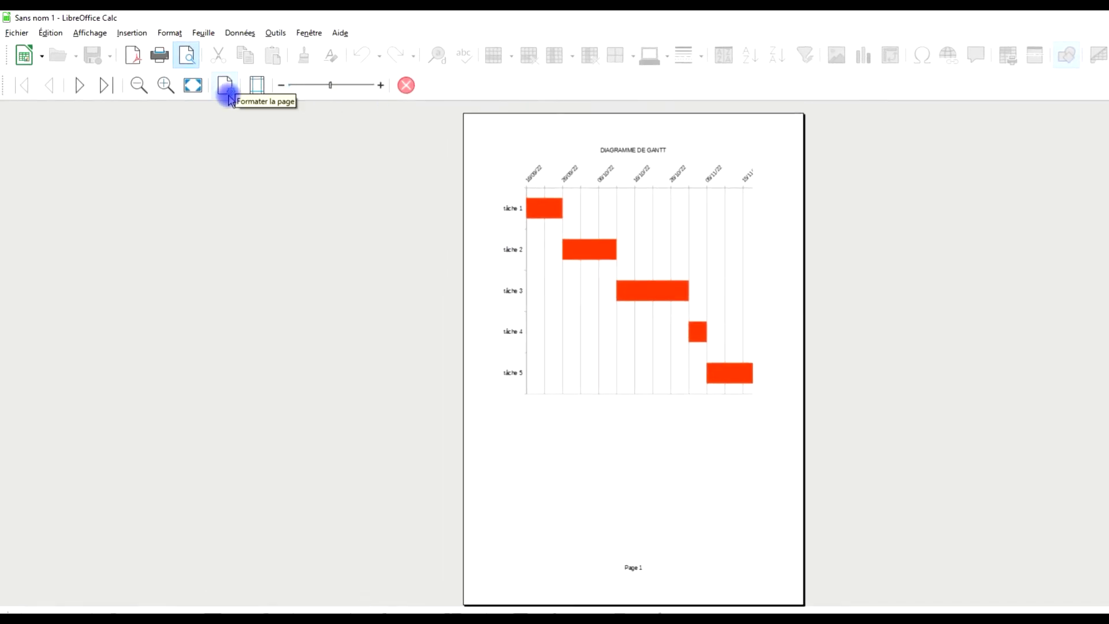
- Format the page as A3 in landscape orientation, with the table aligned both horizontally and vertically
left_click(226, 87)
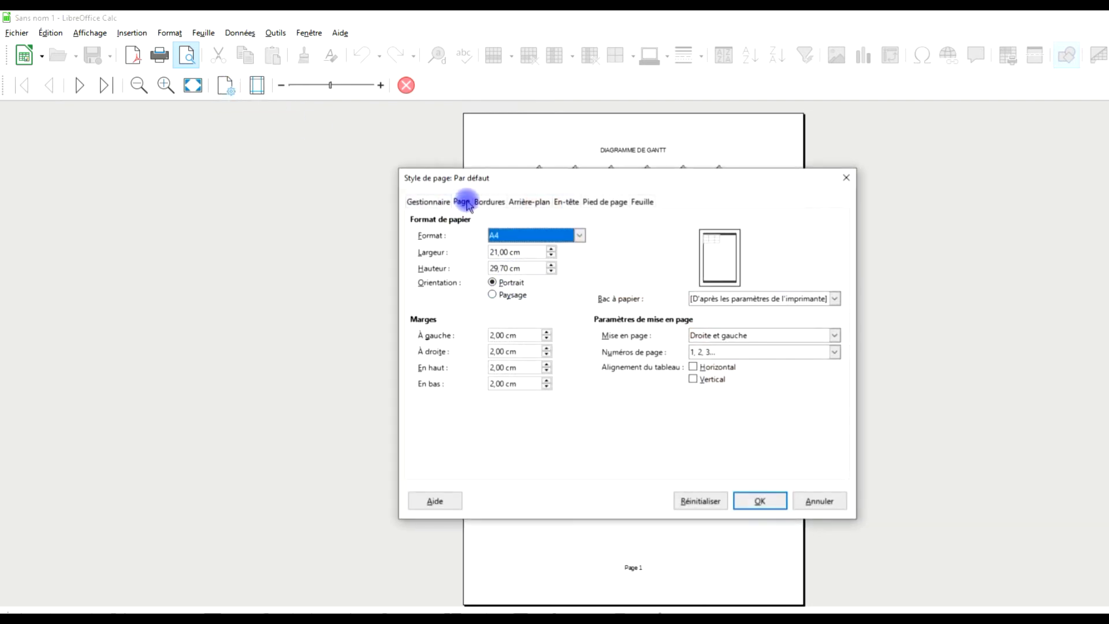
left_click(522, 236)
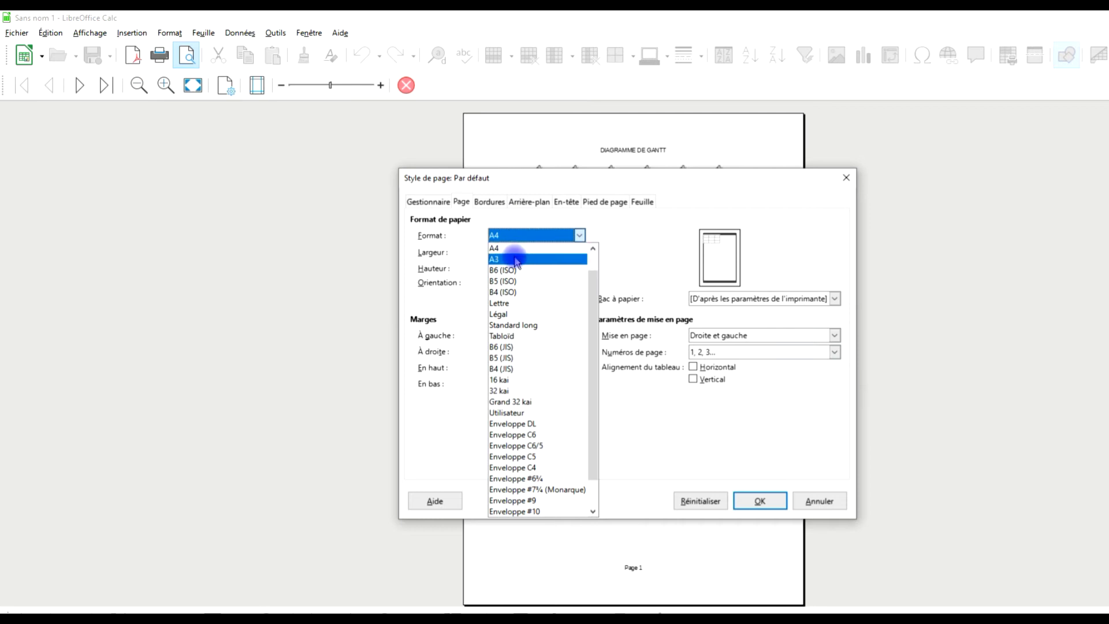
left_click(516, 257)
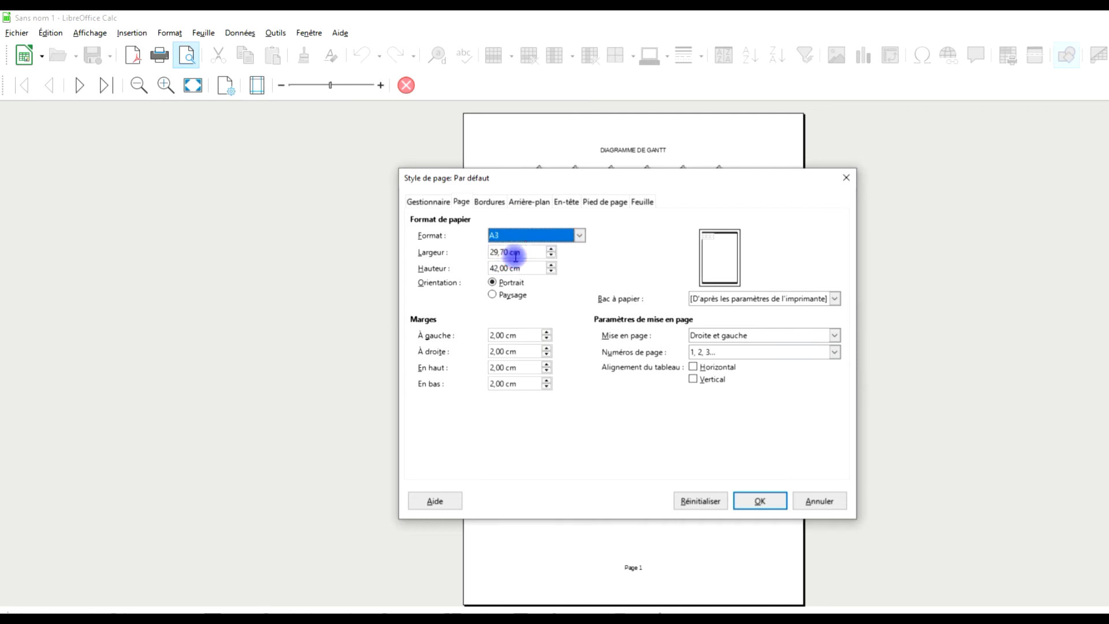
left_click(515, 297)
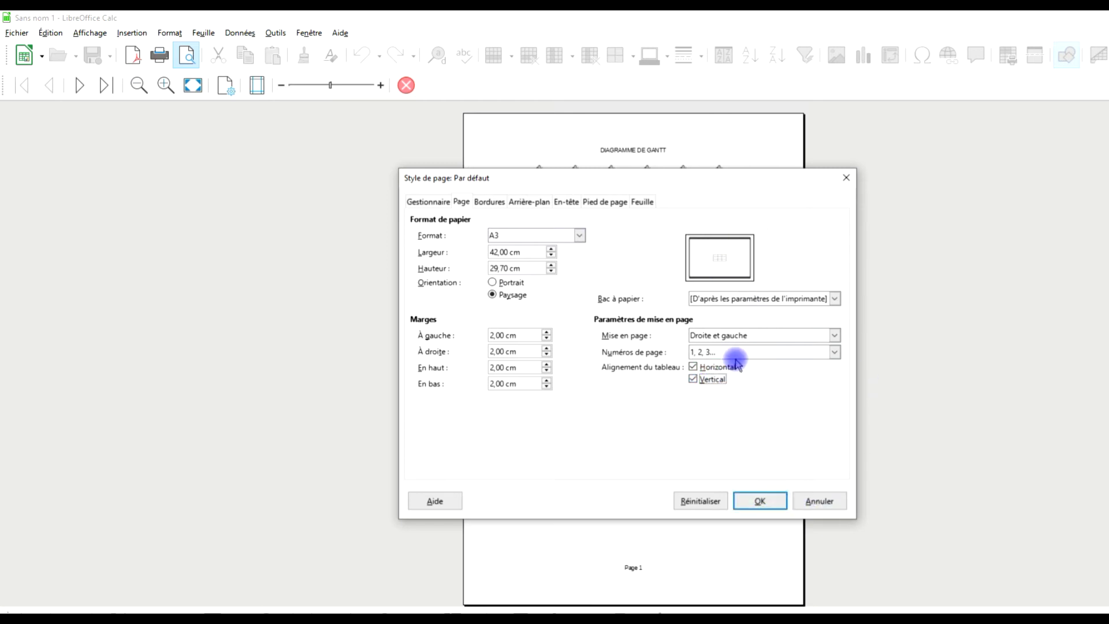
left_click(760, 502)
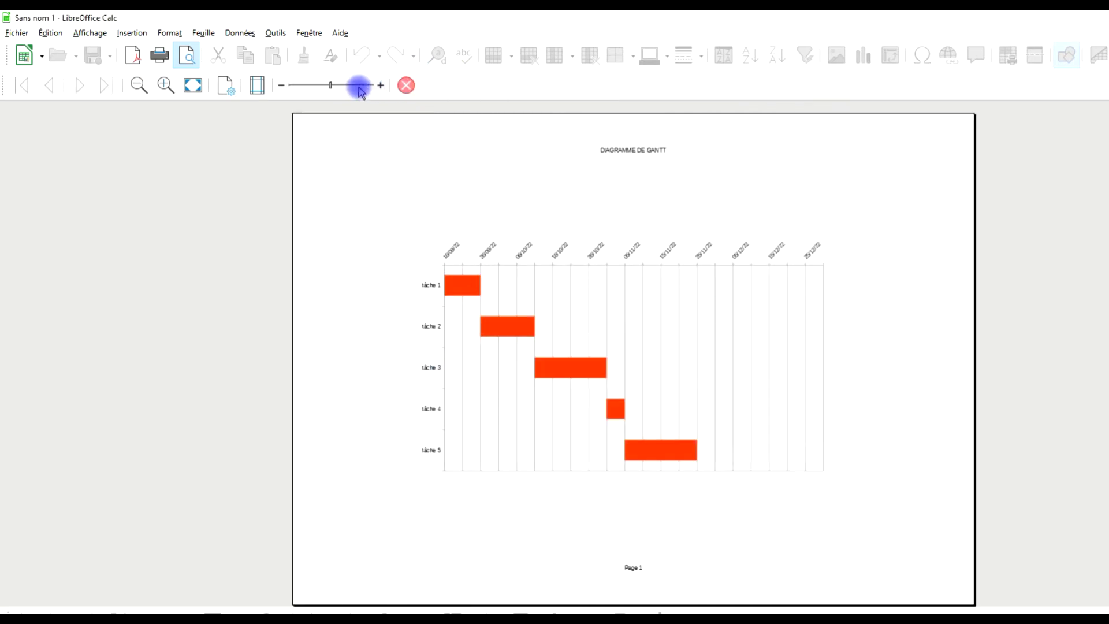
- Increase the print scale so the chart fills more of the page, and close the print preview
left_click_drag(334, 86, 336, 88)
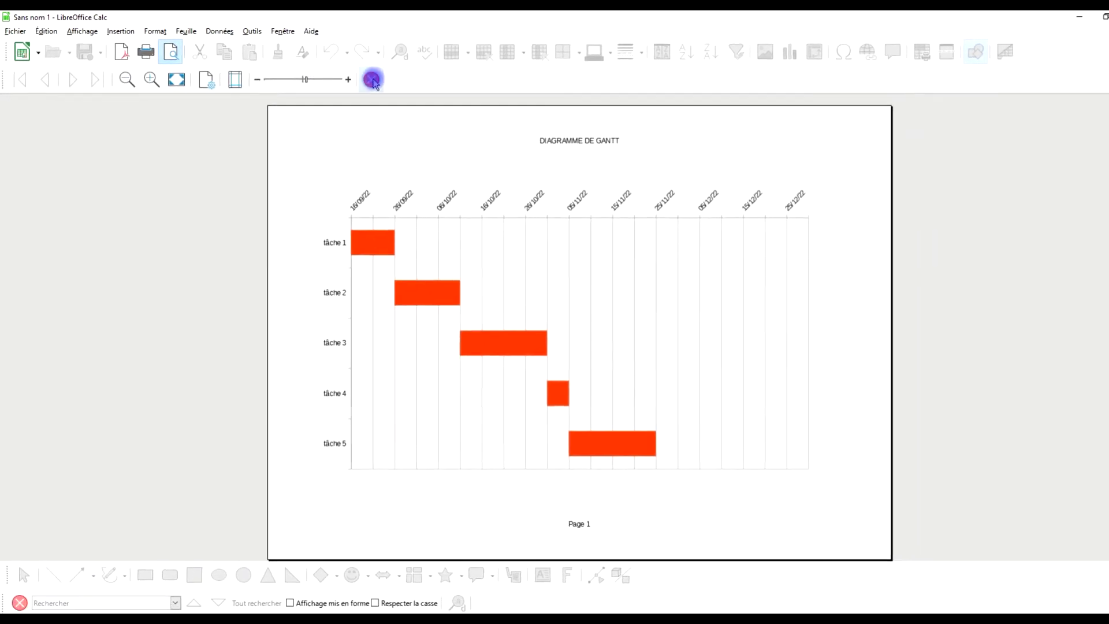
key("Escape")
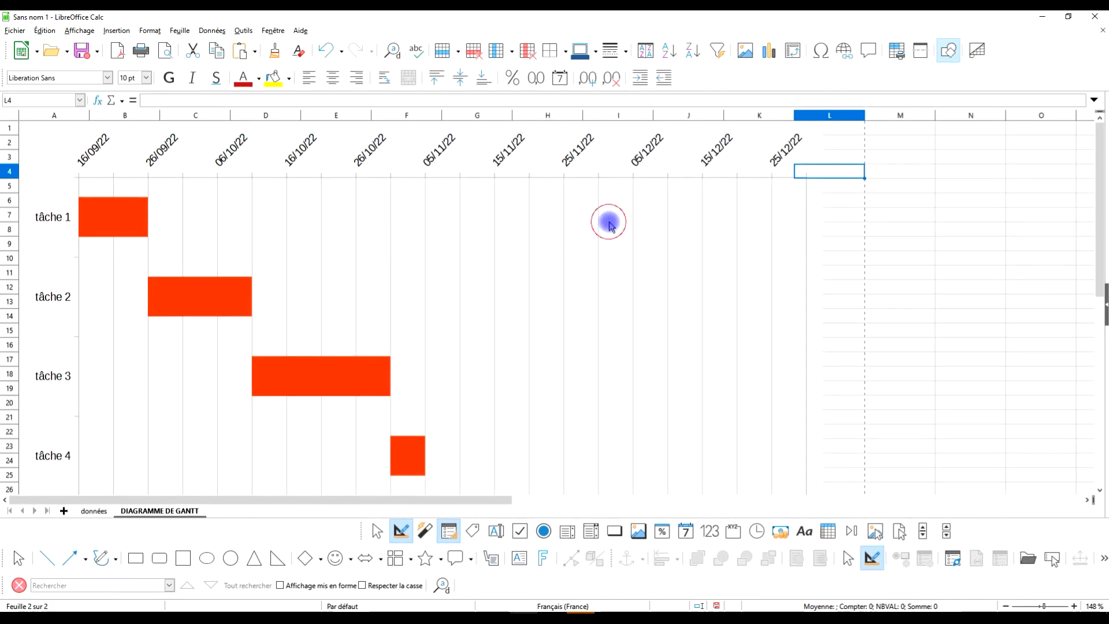
- Open the Gantt chart for editing and insert data labels on the red duration series
left_click(611, 224)
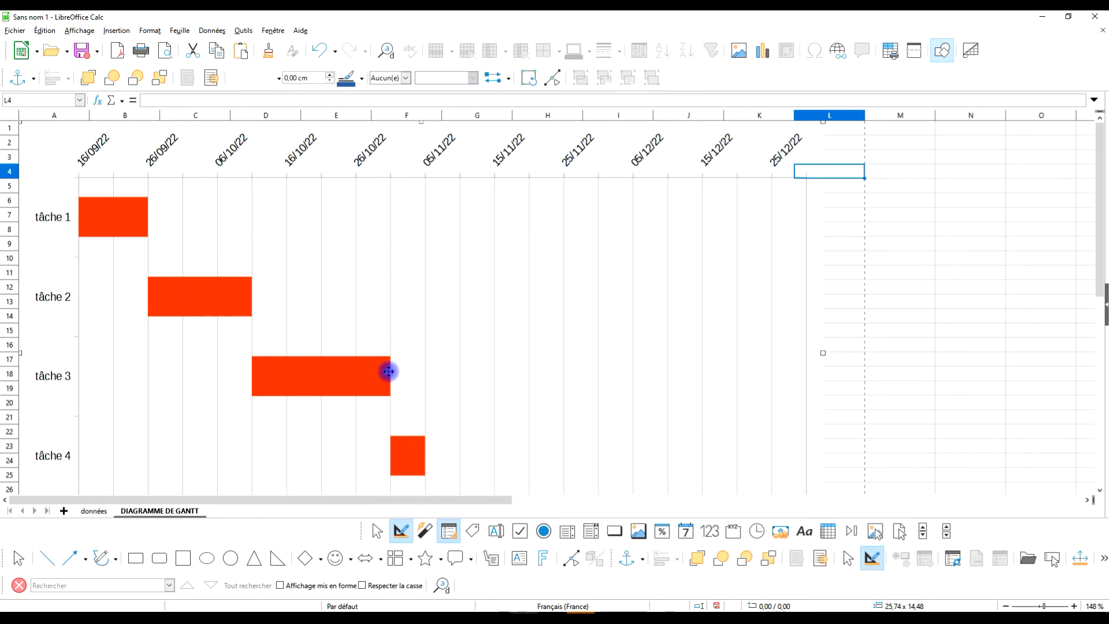
scroll(363, 367, "down", 2)
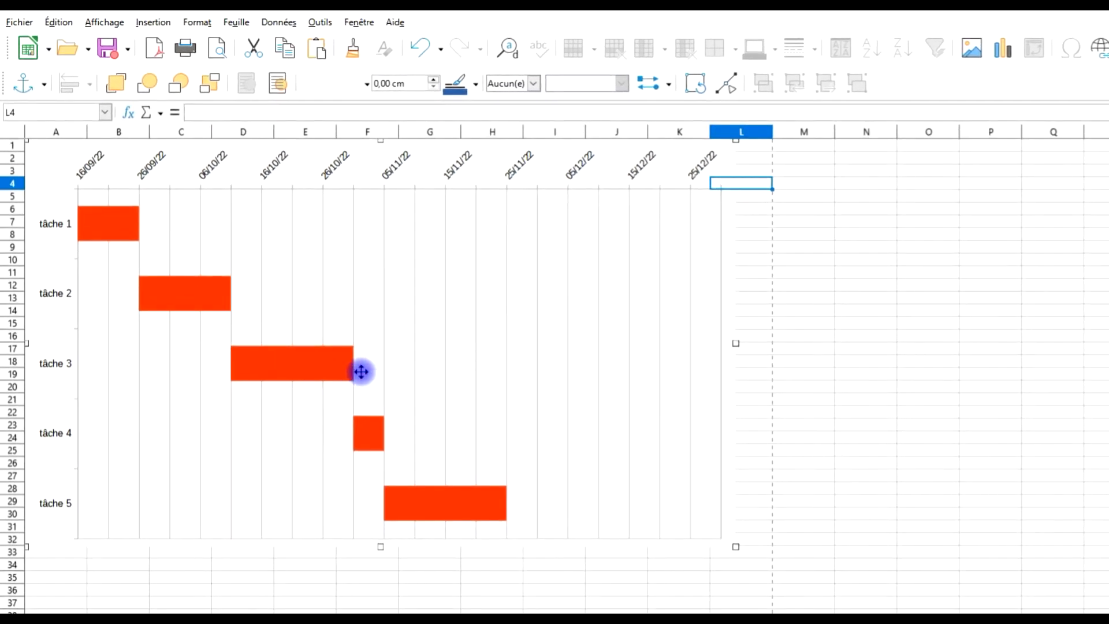
double_click(114, 224)
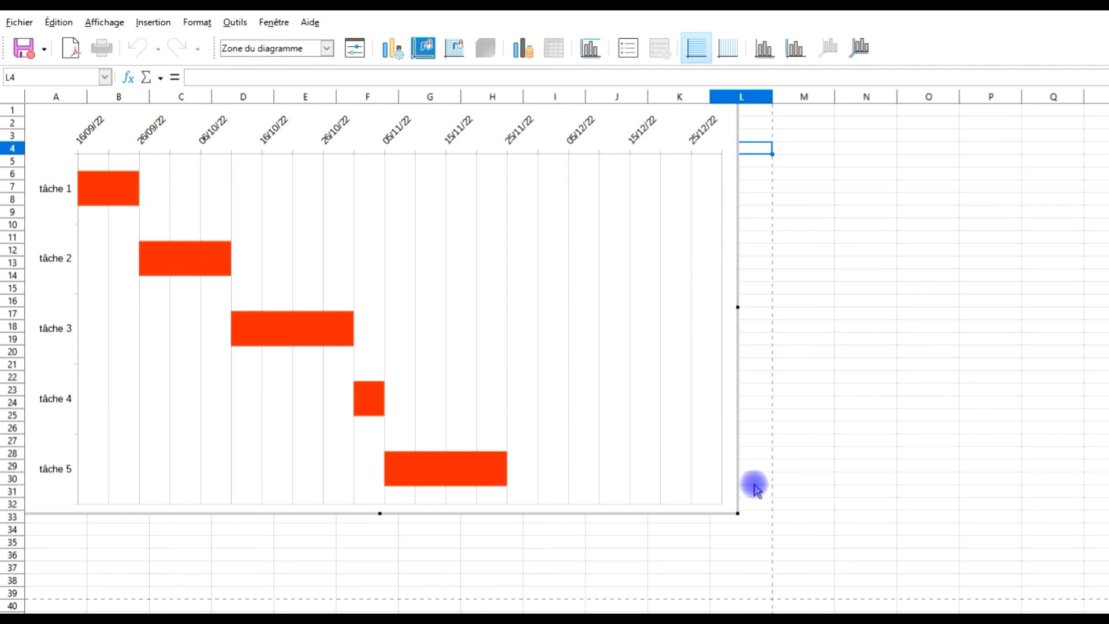
mouse_move(105, 188)
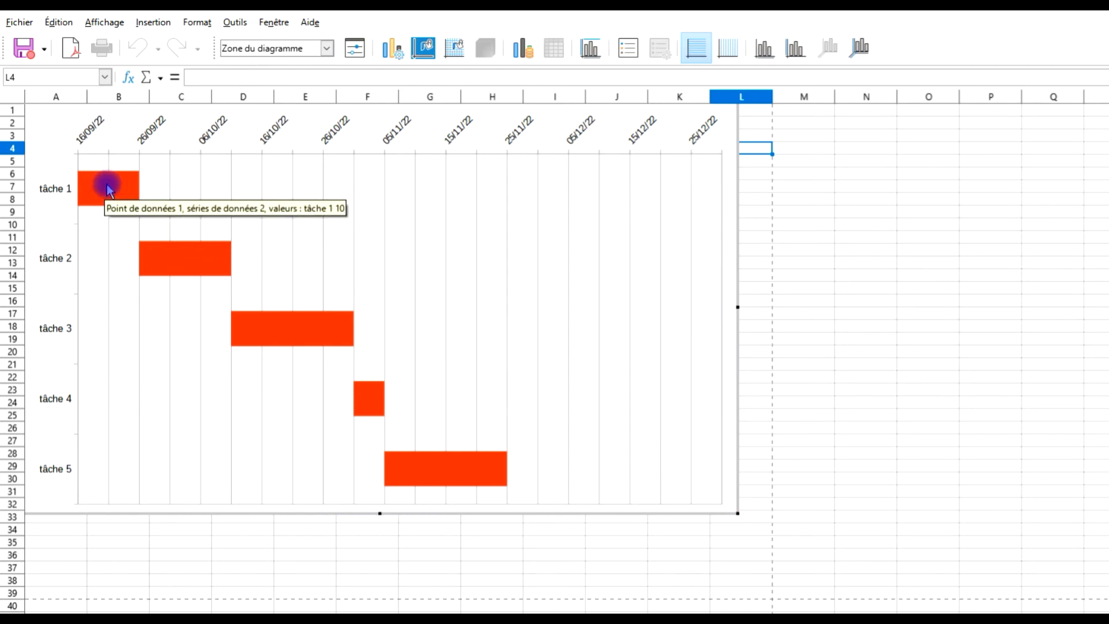
left_click(106, 193)
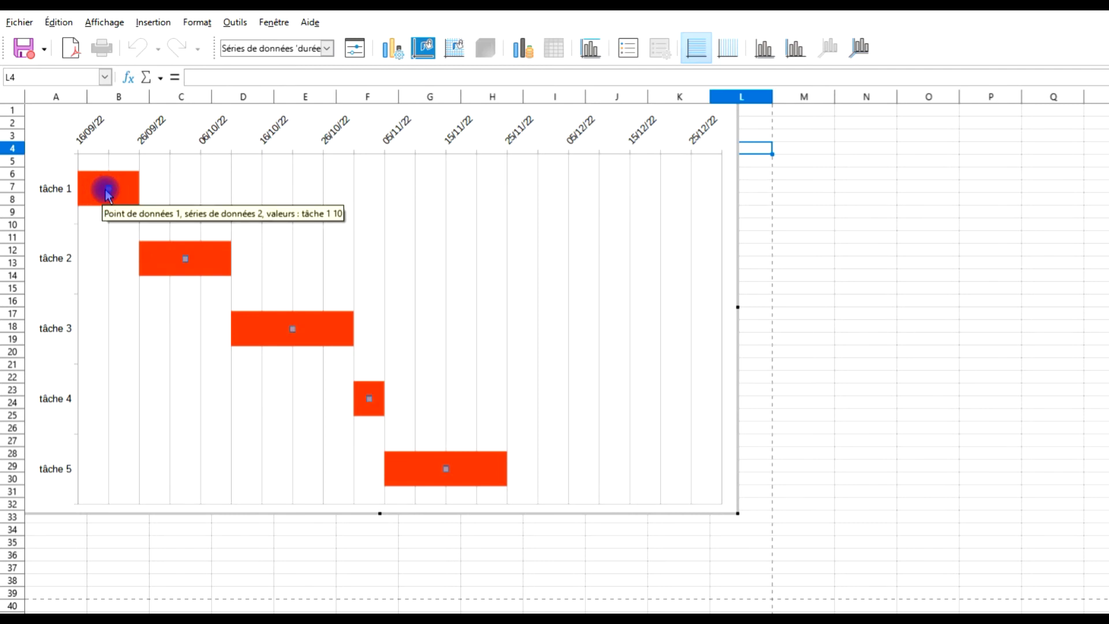
mouse_move(365, 399)
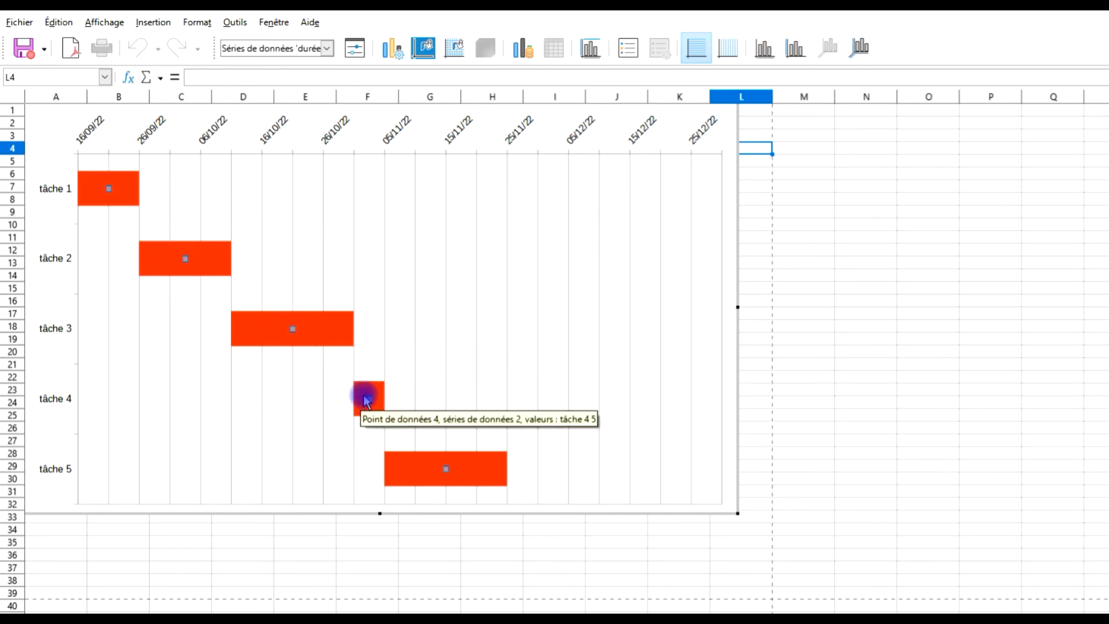
mouse_move(440, 472)
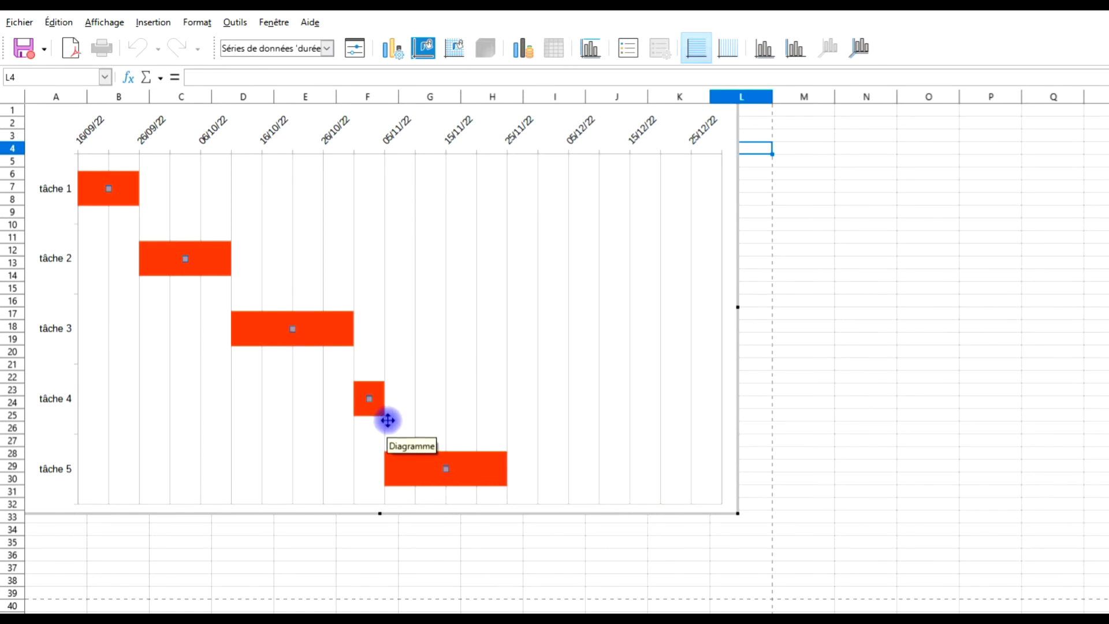
right_click(115, 188)
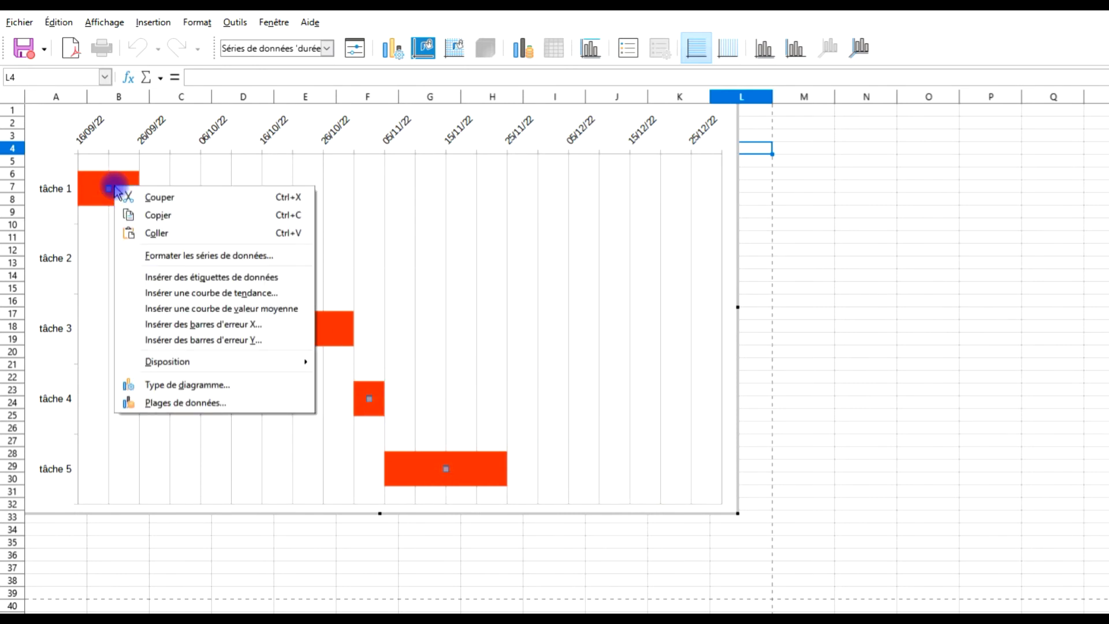
left_click(239, 278)
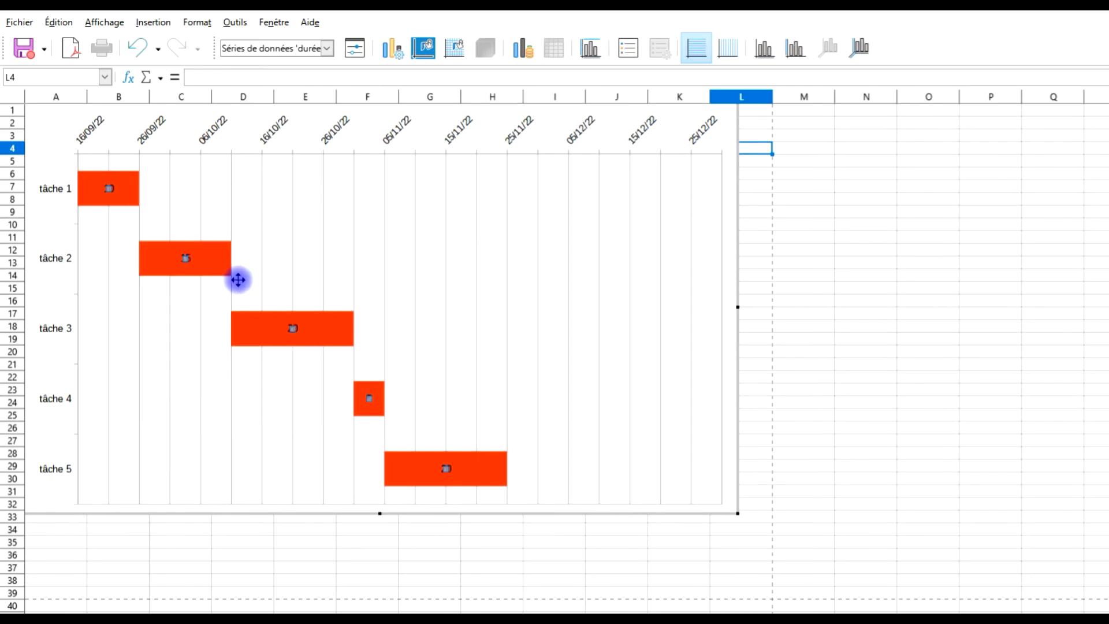
- Format the duration labels without the source format, using the number format code Standard "jours", and leave chart editing
right_click(184, 257)
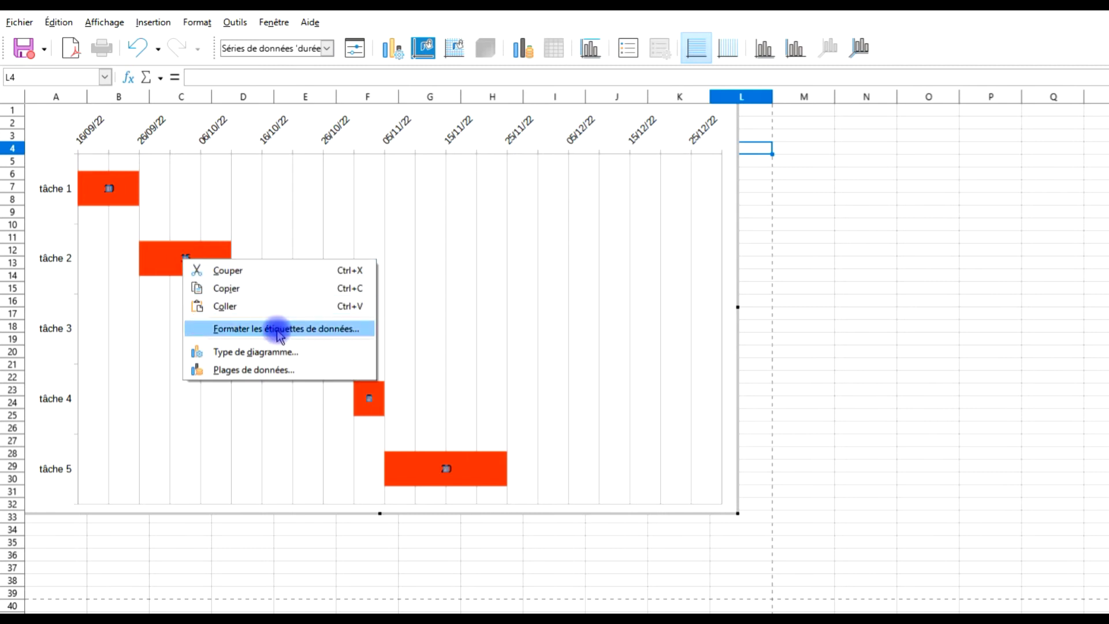
left_click(316, 328)
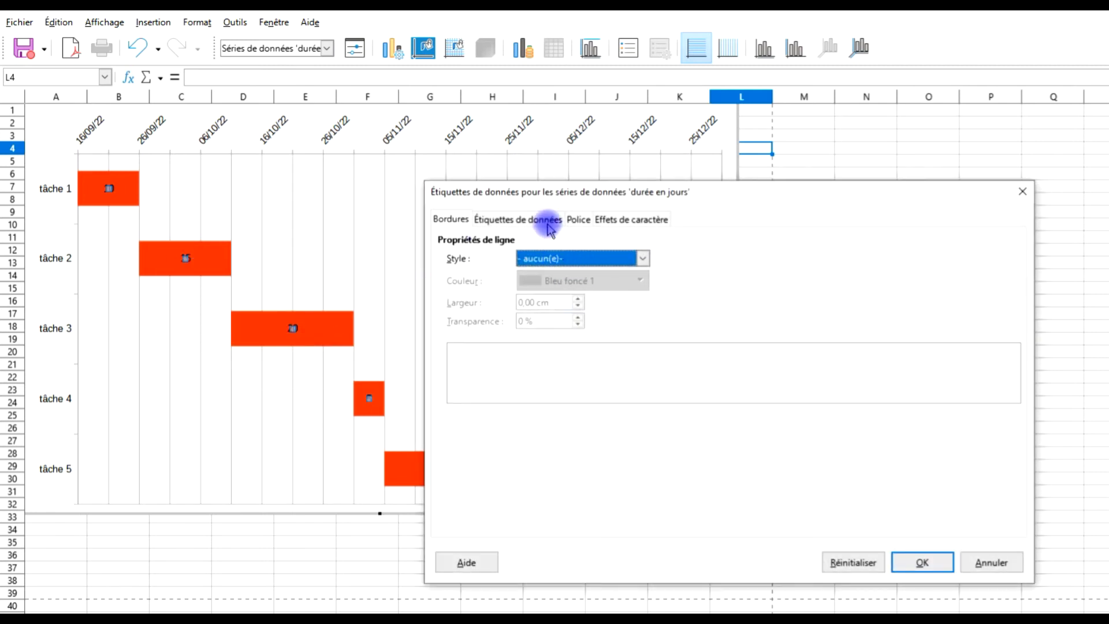
left_click(547, 222)
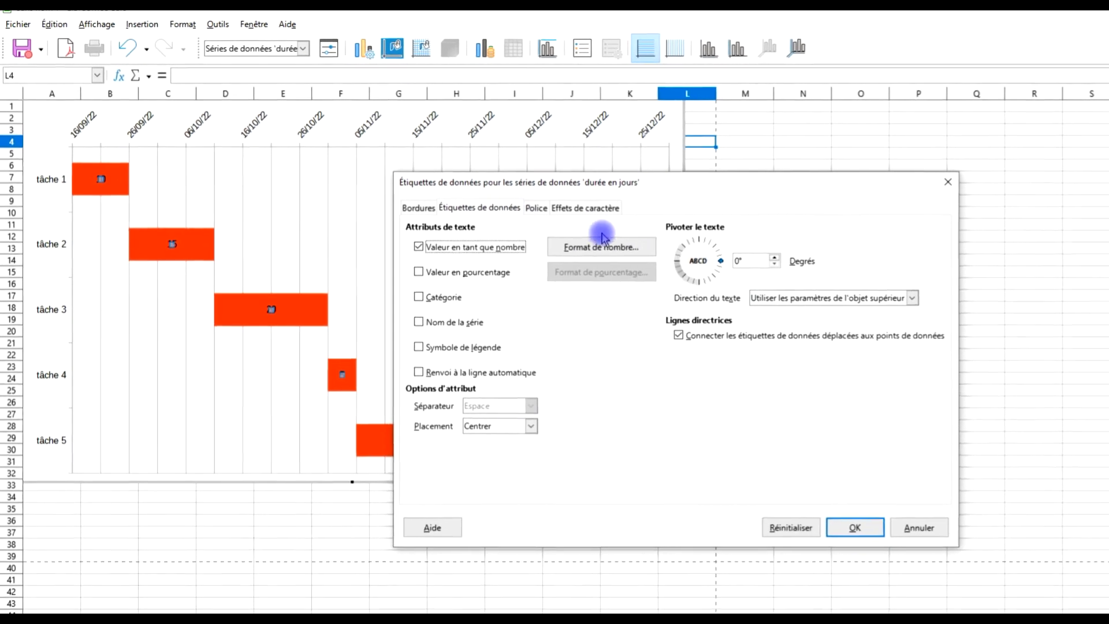
left_click(515, 226)
left_click(665, 261)
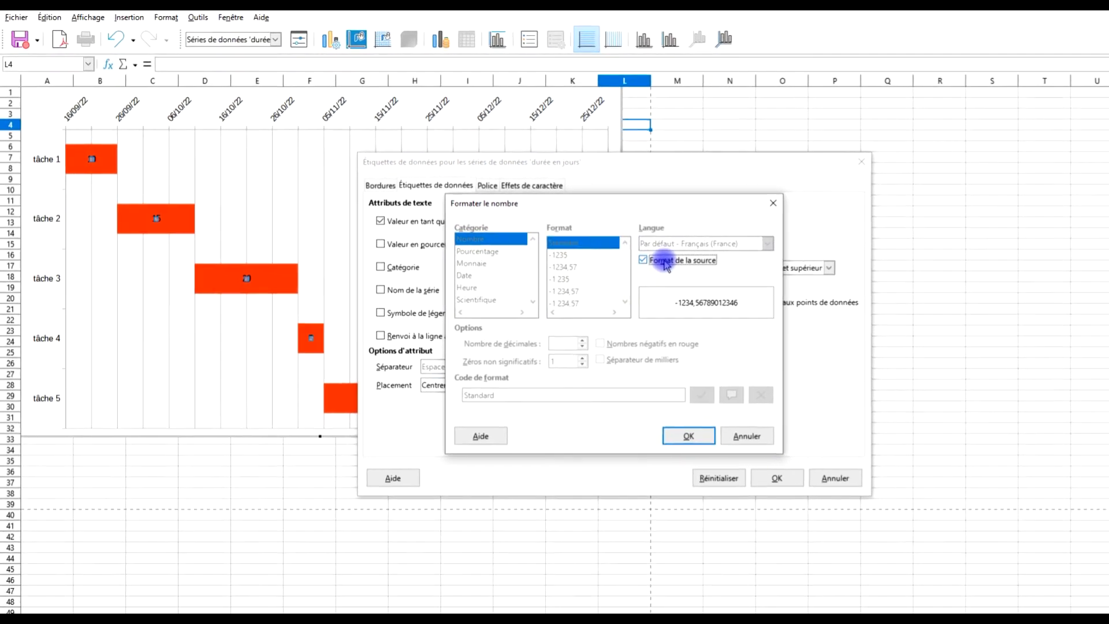
left_click(666, 263)
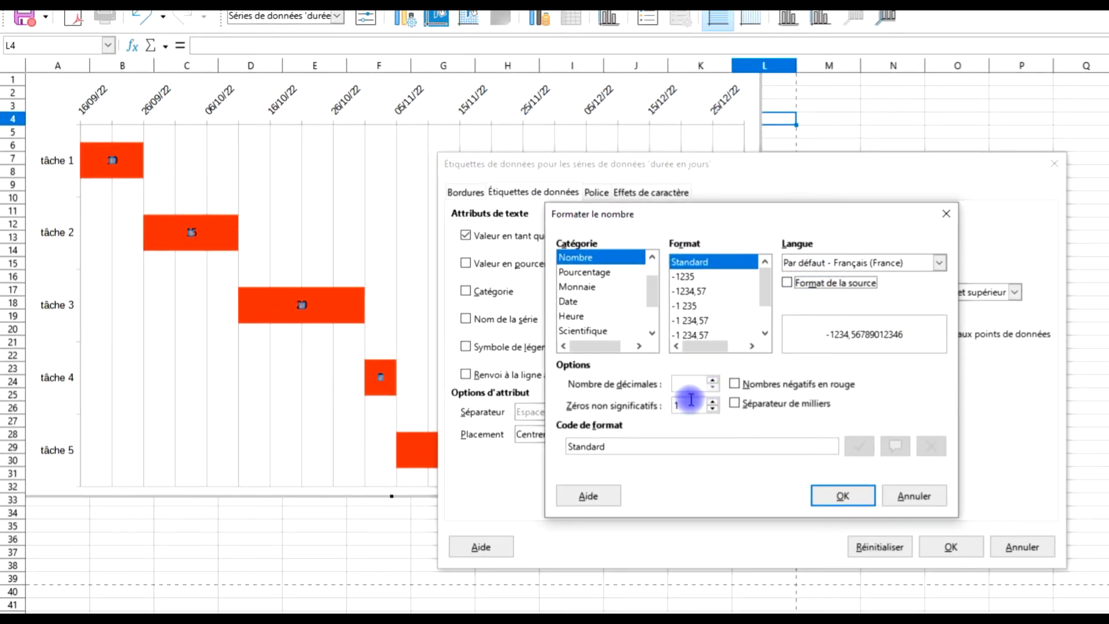
left_click(634, 446)
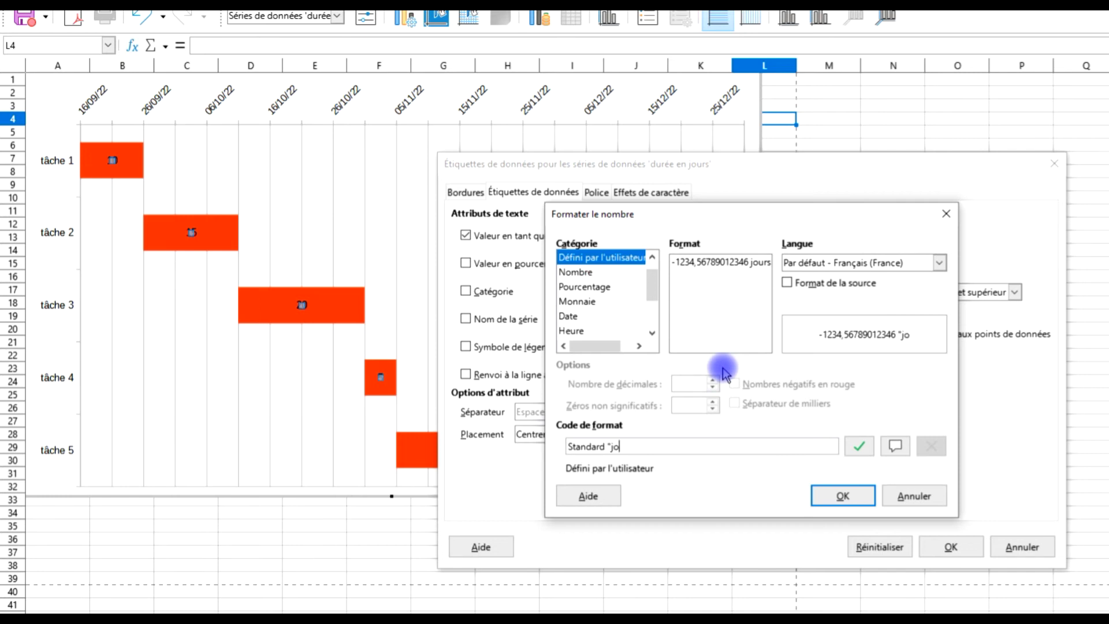
type("\"jours\"")
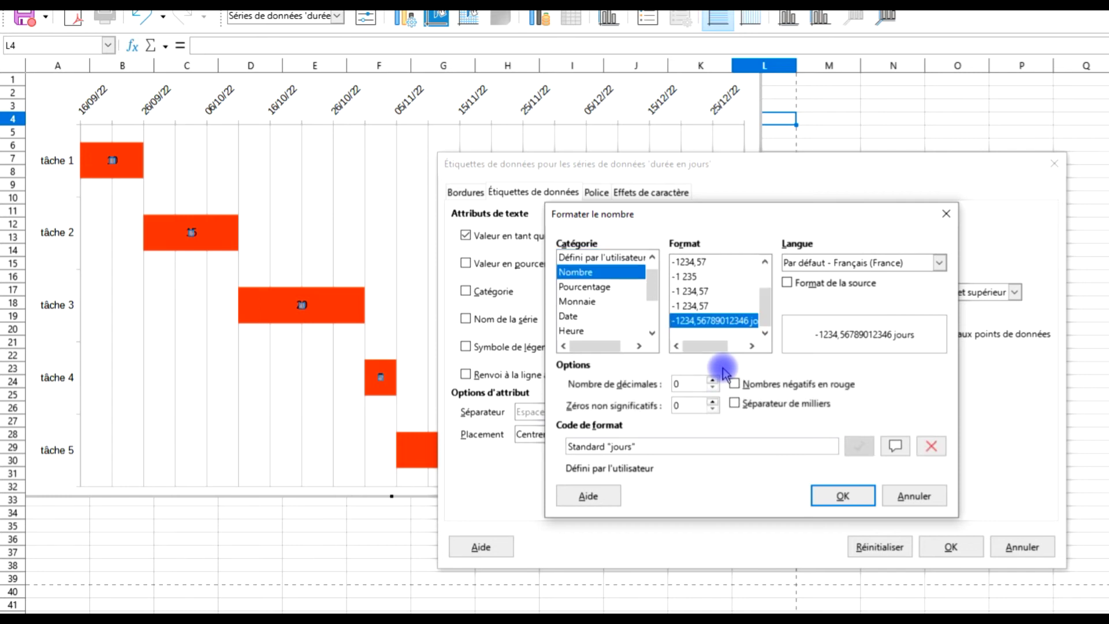
left_click(844, 496)
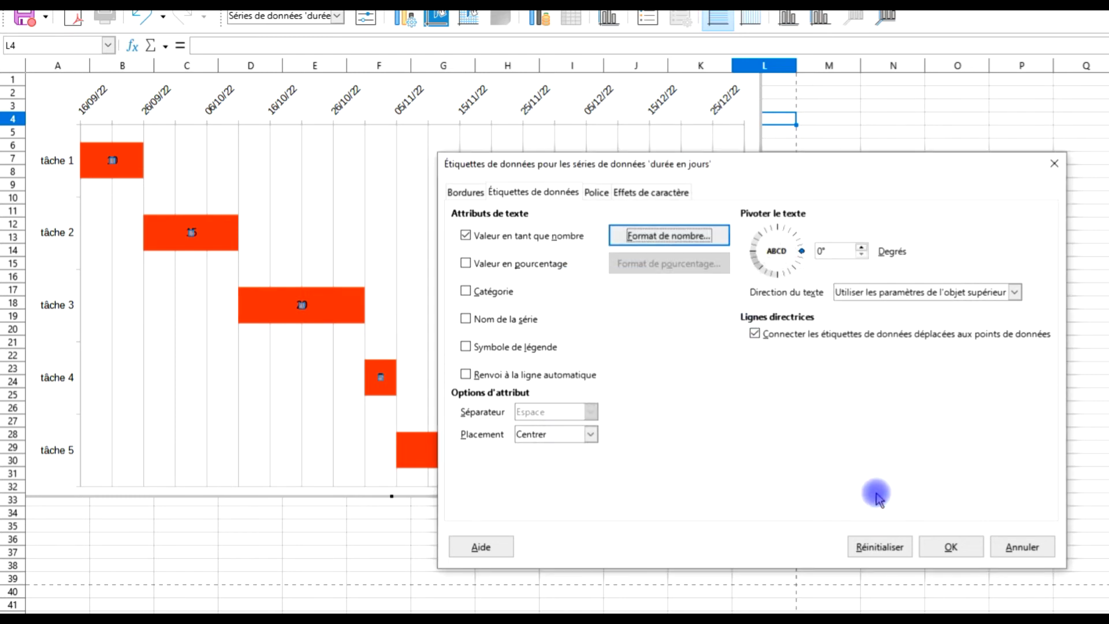
left_click(949, 547)
left_click(811, 182)
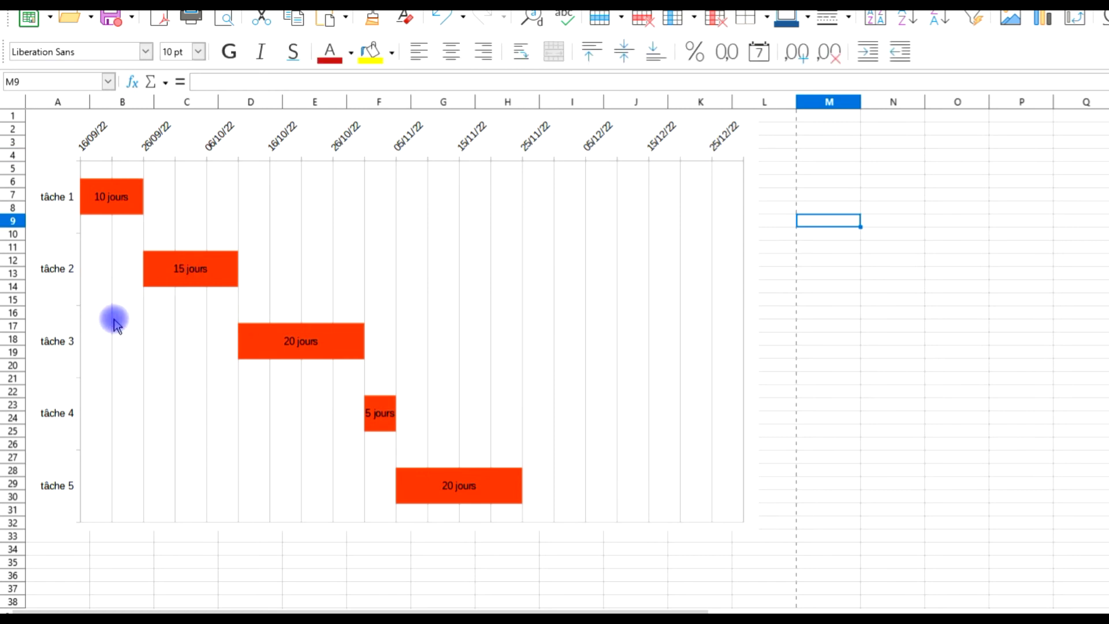
scroll(114, 320, "up", 3)
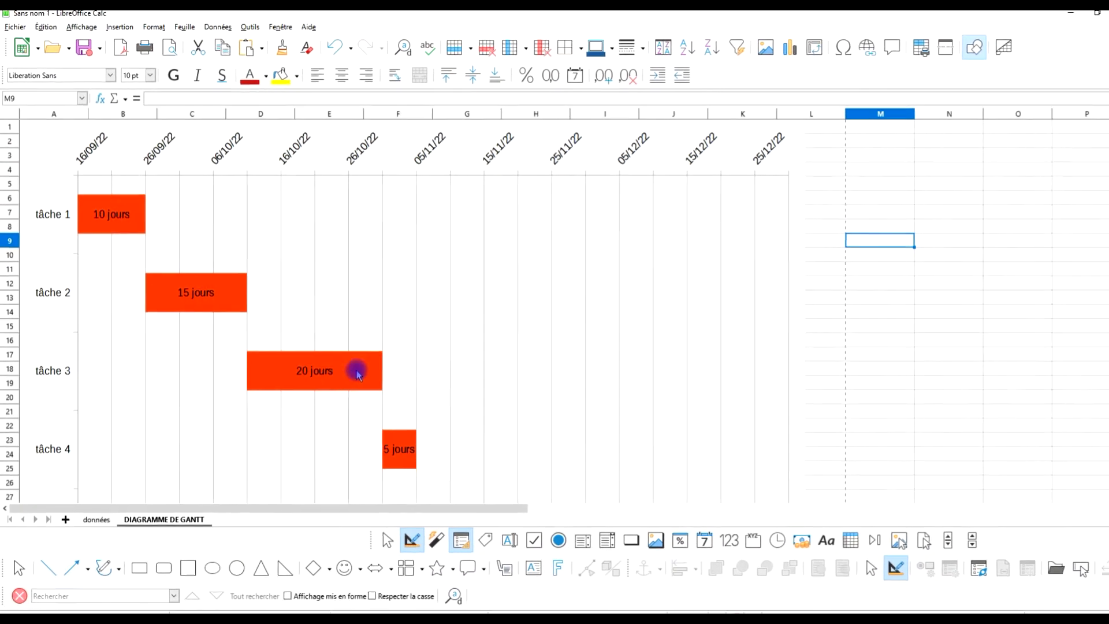
scroll(464, 319, "down", 4)
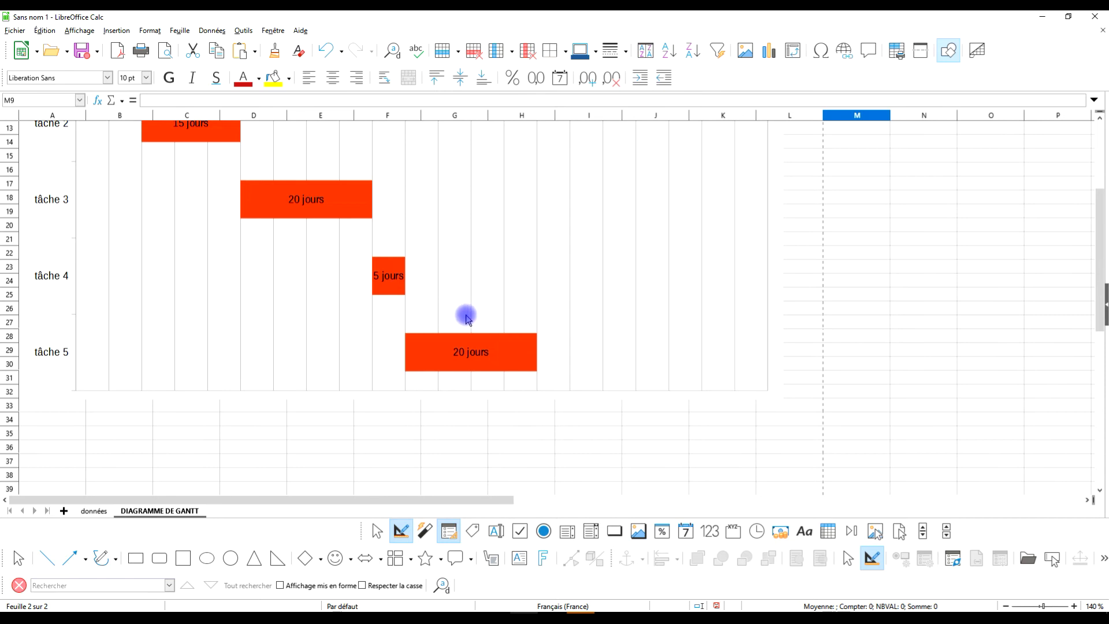
scroll(464, 314, "up", 4)
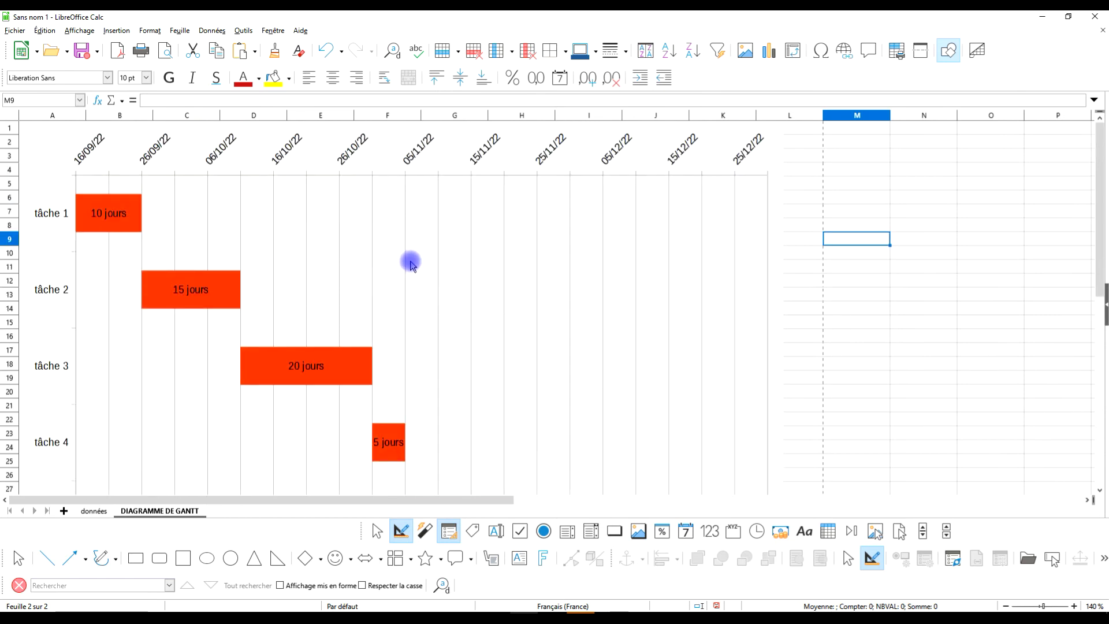
scroll(246, 283, "down", 2)
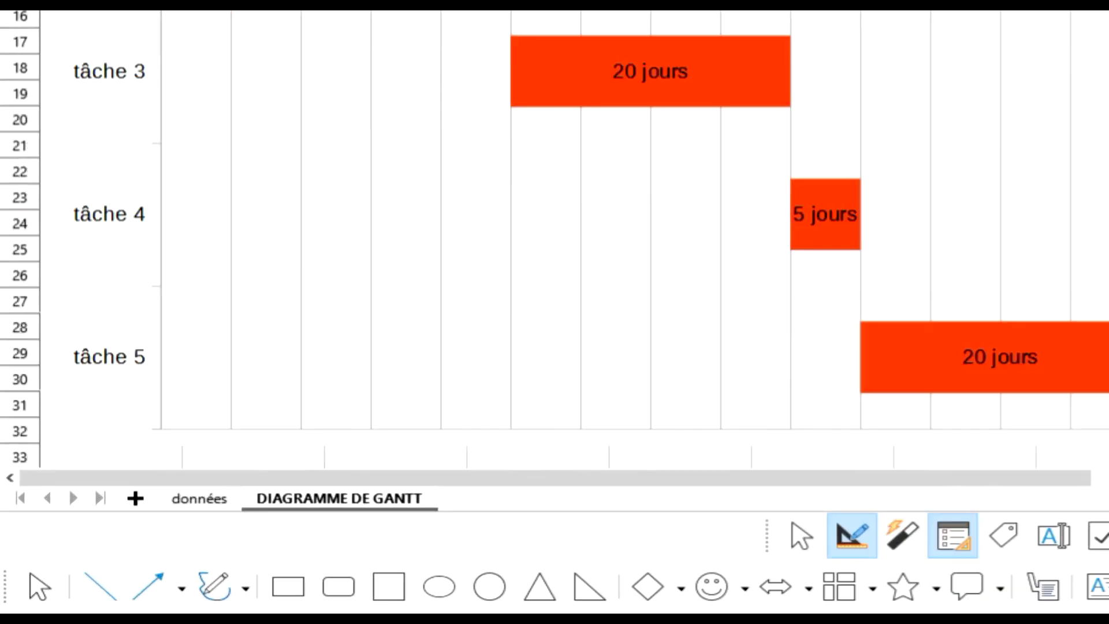
scroll(555, 231, "up", 2)
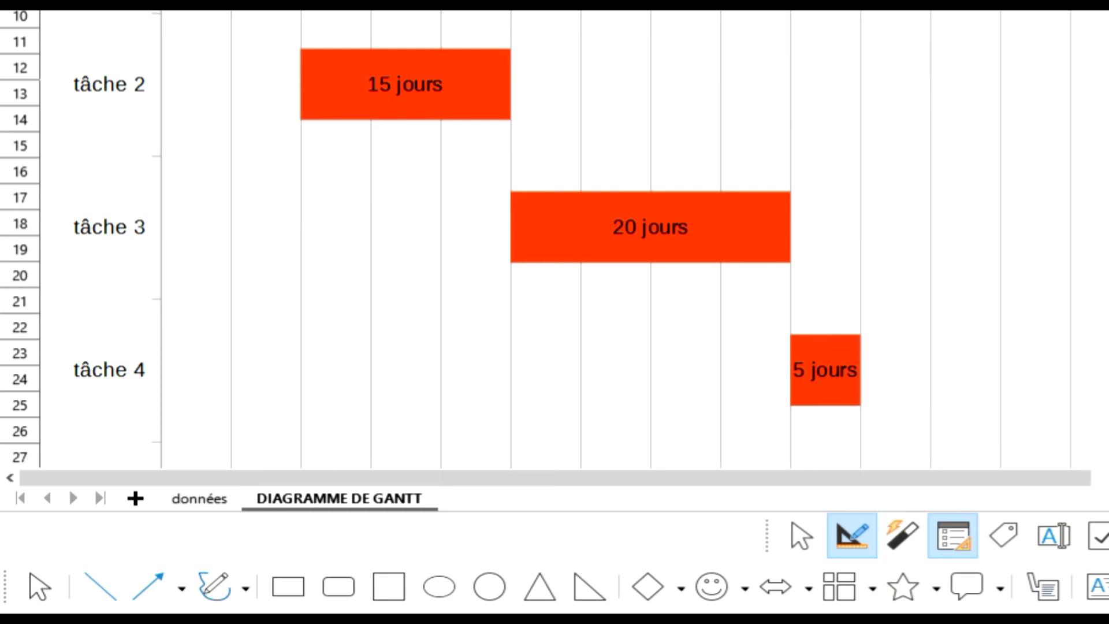
- Insert a blank row 7 directly below tâche 5 in the données sheet's table and select cell B7
left_click(201, 499)
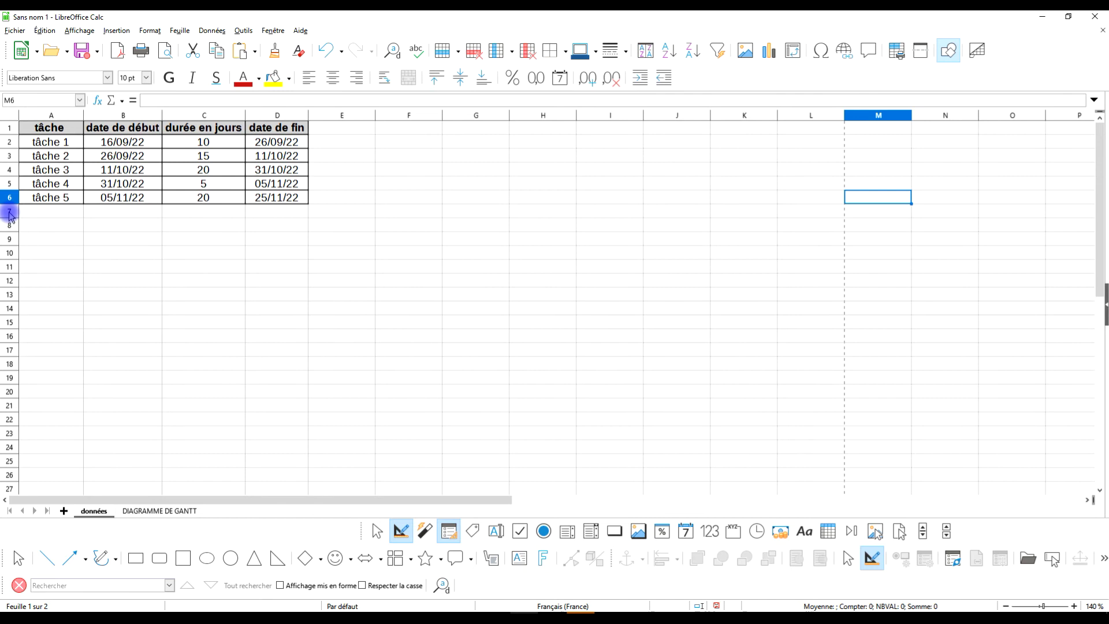
left_click(9, 211)
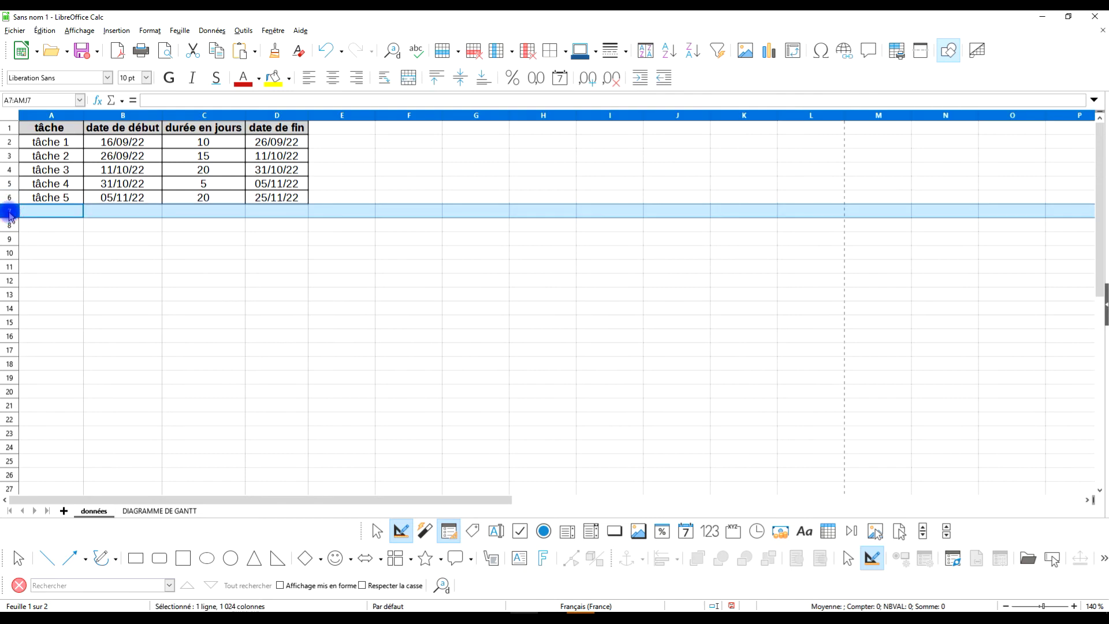
right_click(10, 218)
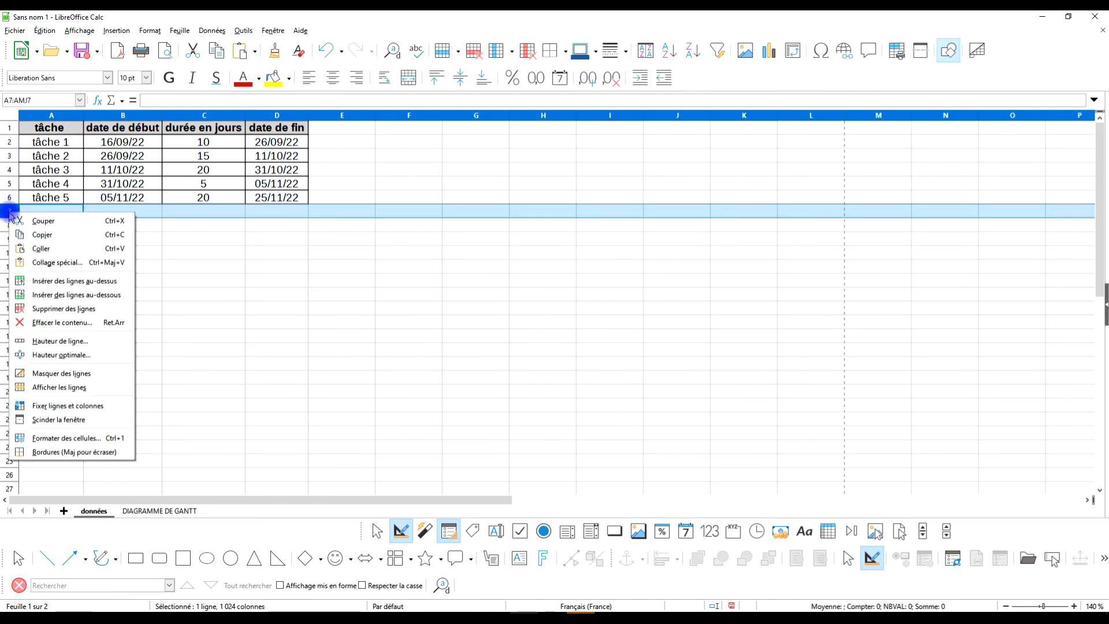
left_click(172, 261)
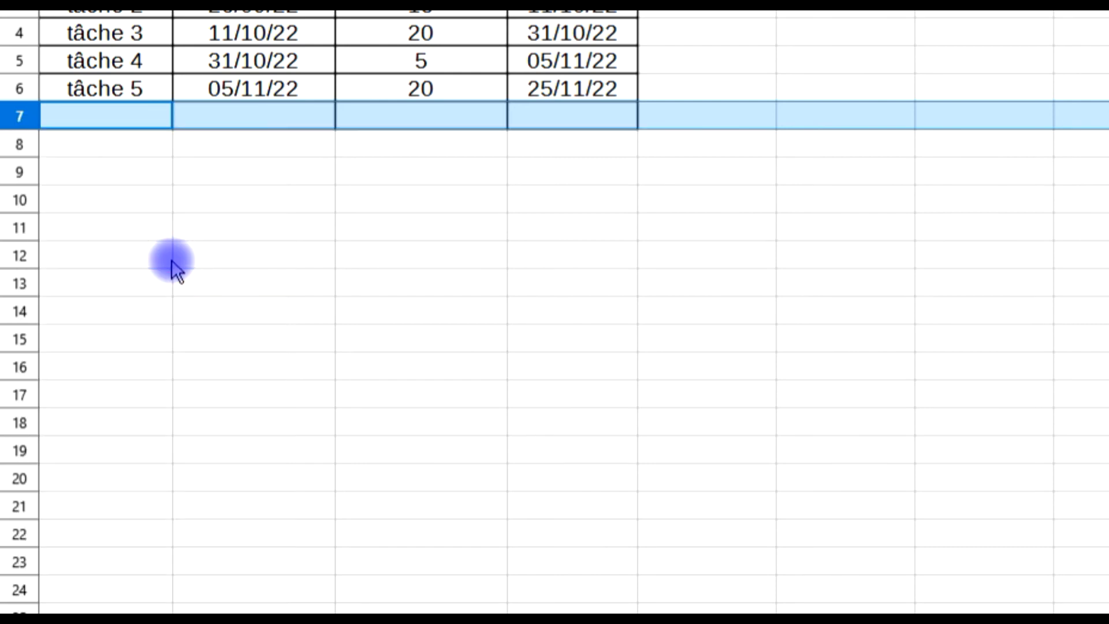
left_click(218, 124)
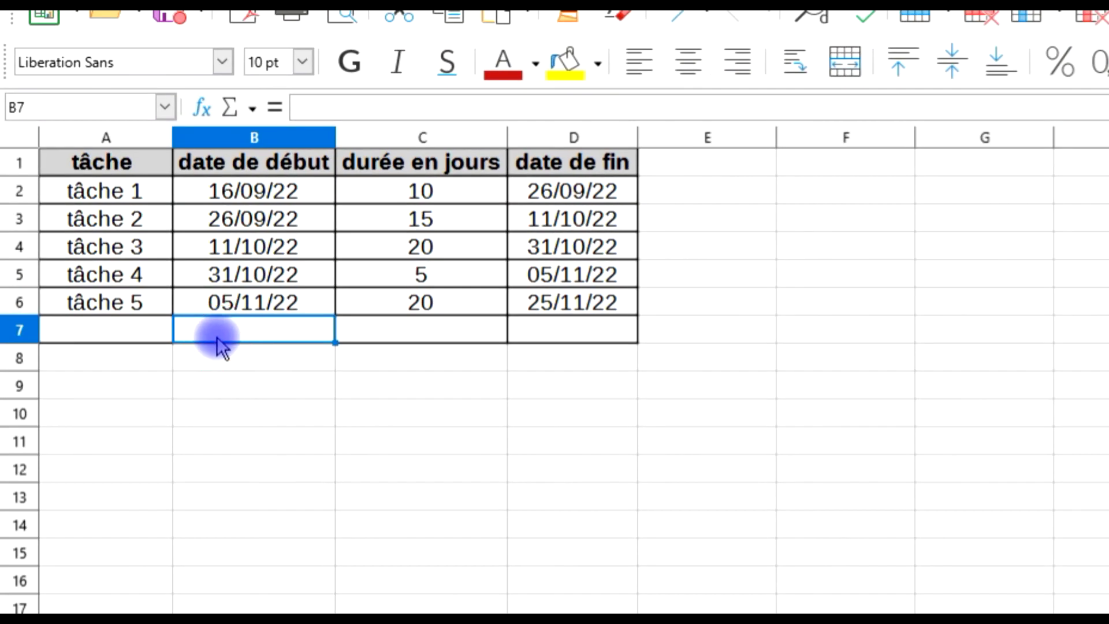
- Extend the start-date formula from B6 into B7 and name the new task fête in A7
left_click(258, 307)
left_click_drag(337, 314, 335, 341)
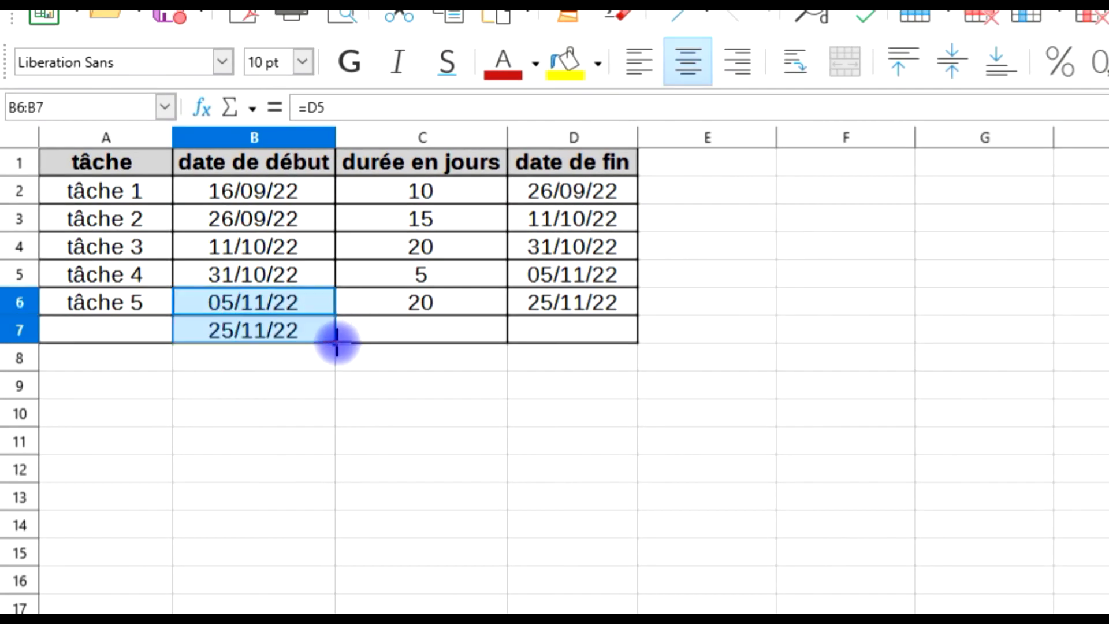
left_click(107, 329)
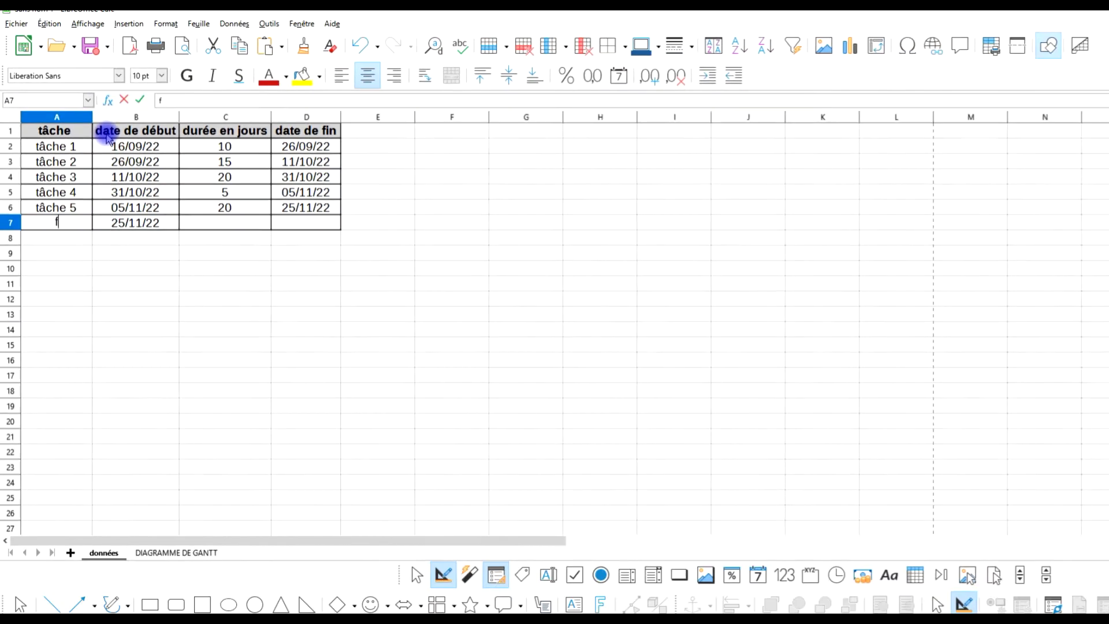
type("f")
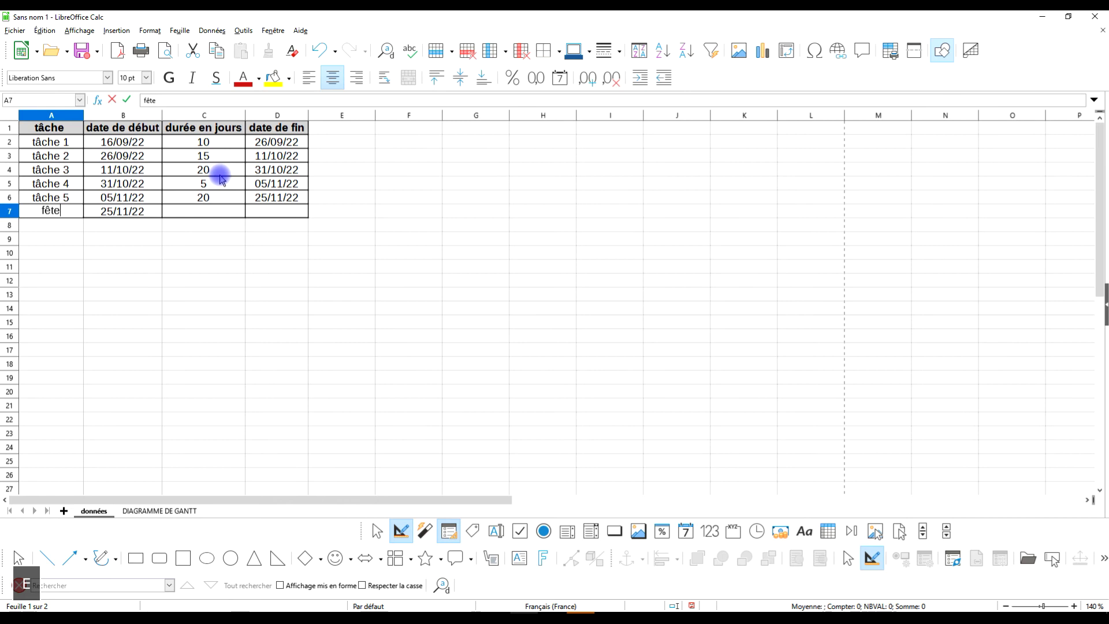
key("Right")
- Set the duration of the fête task to 3 days in C7
key("Right")
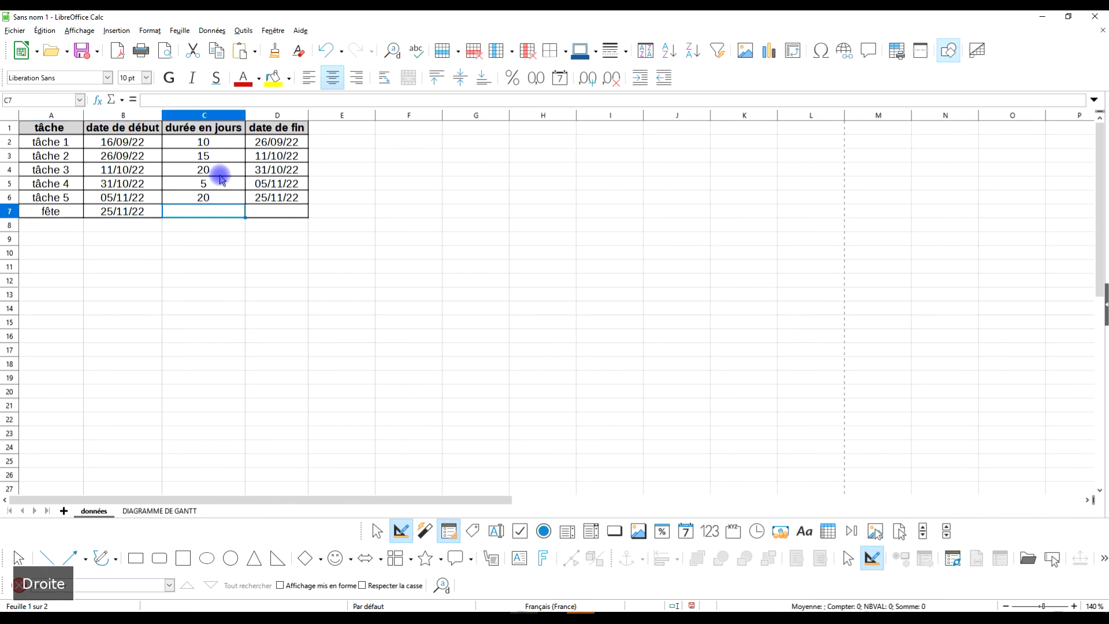
type("3")
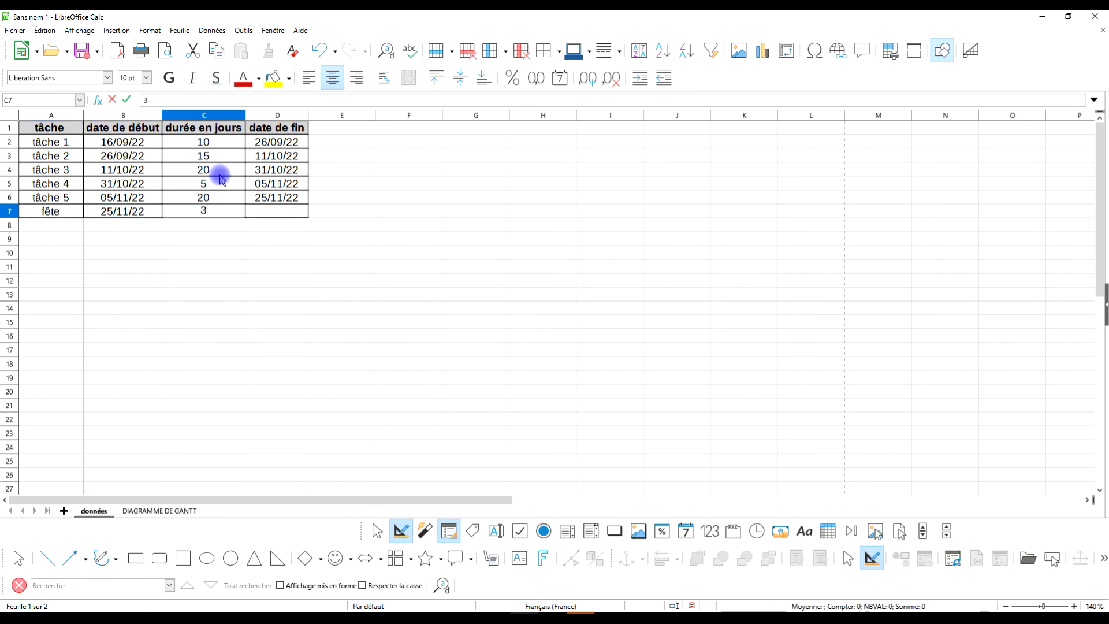
key("BackSpace")
type("5")
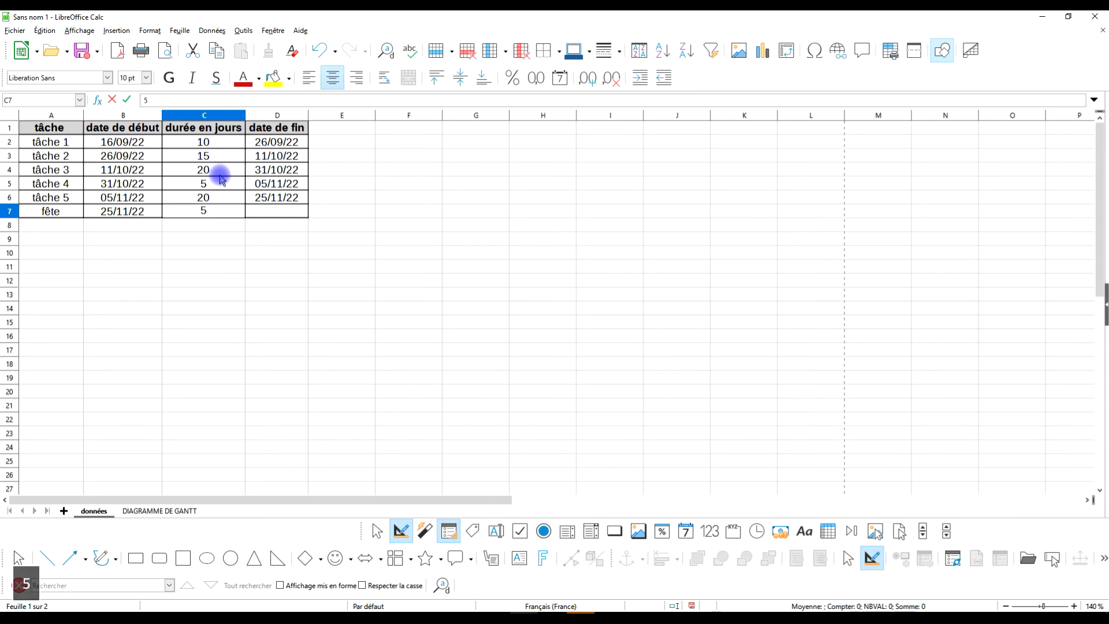
key("Right")
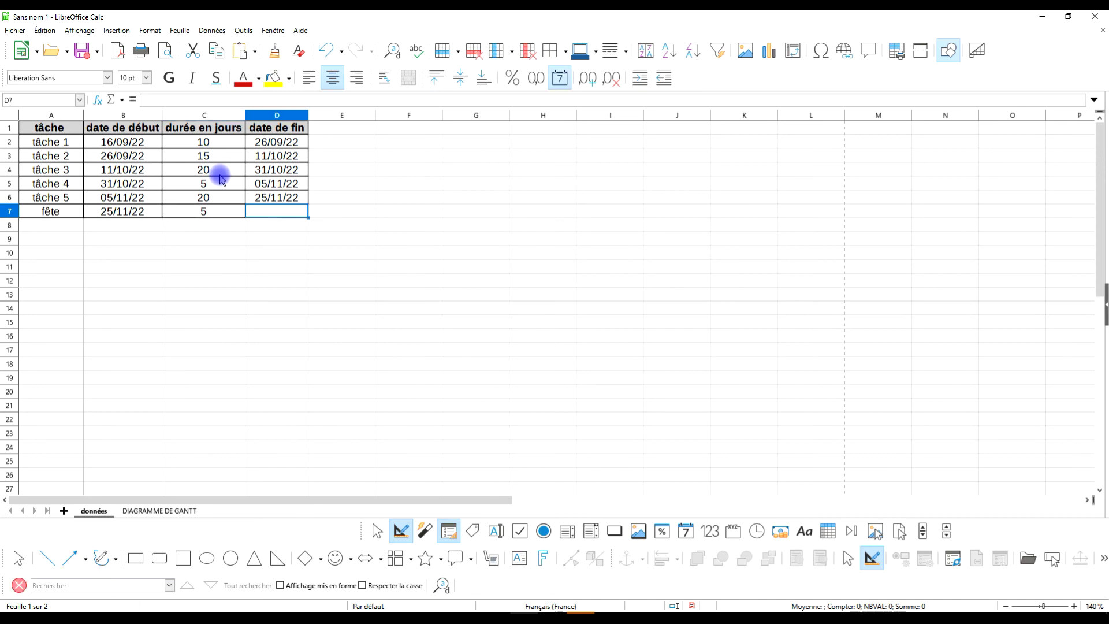
key("Left")
type("3")
key("Right")
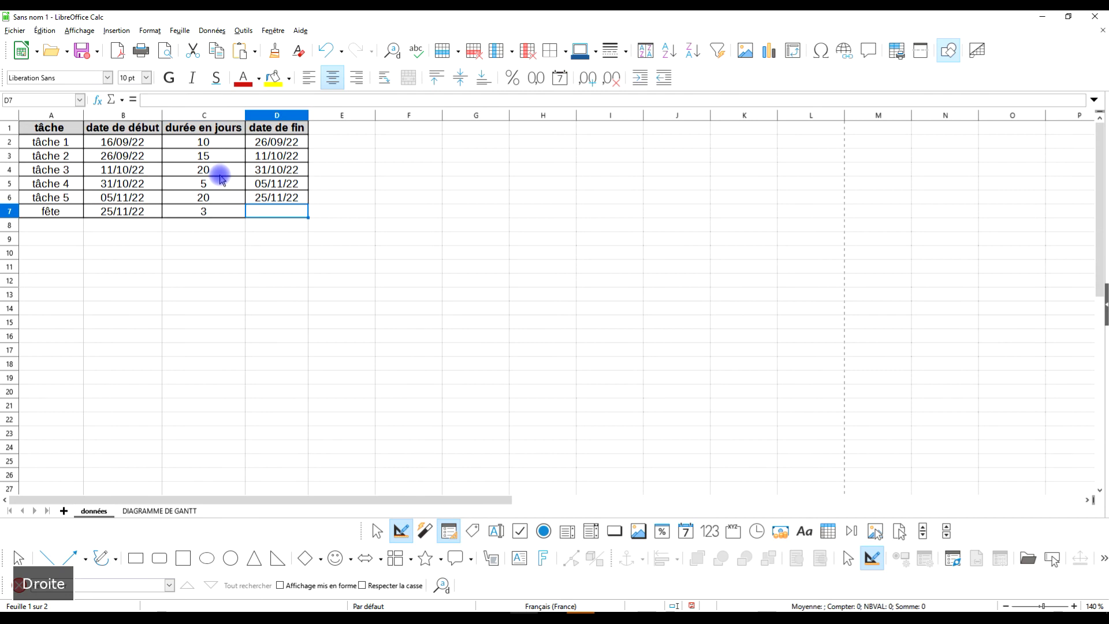
- Copy the end-date formula from D6 down into D7 for the fête task
left_click(272, 198)
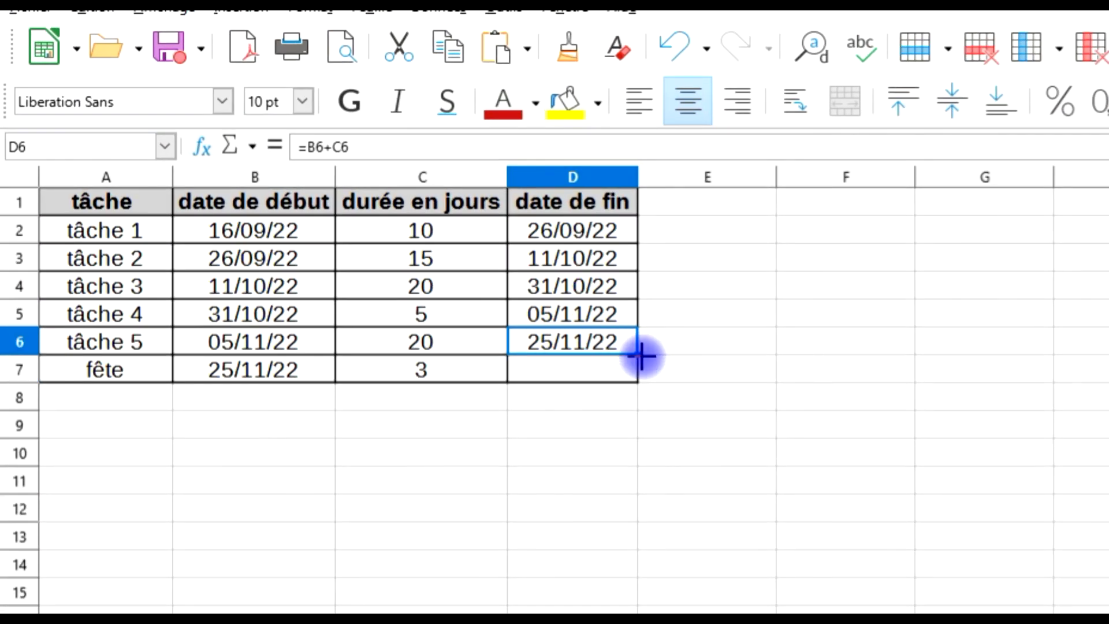
left_click_drag(638, 356, 636, 382)
left_click(600, 370)
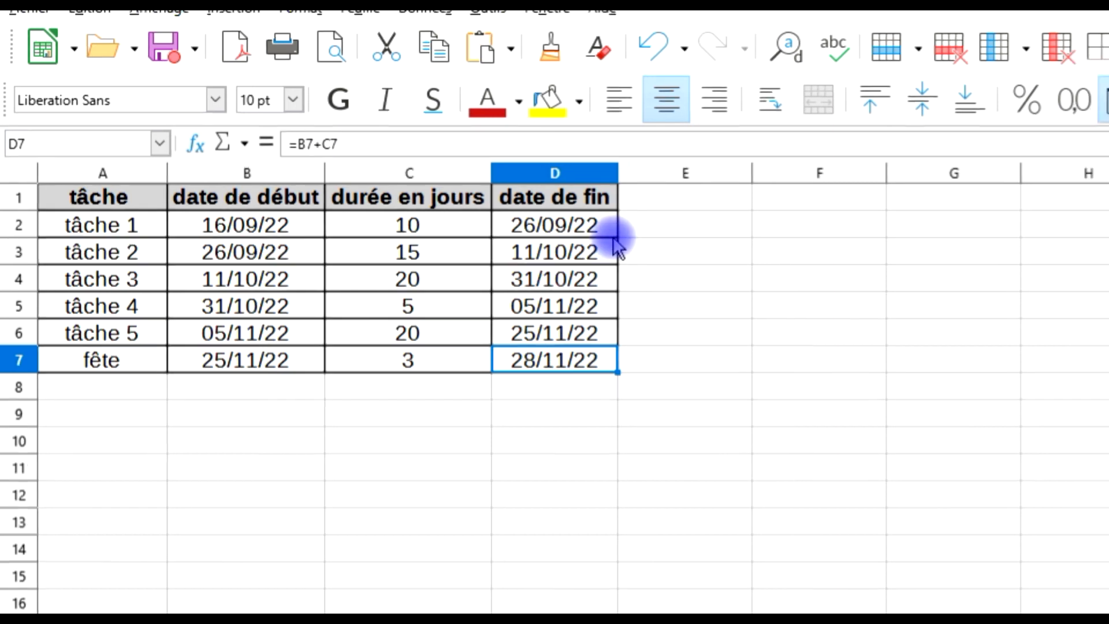
- Examine the Gantt chart on the DIAGRAMME DE GANTT sheet for the fête task's bar, duration label and position against the date axis
left_click(146, 508)
scroll(382, 246, "down", 2)
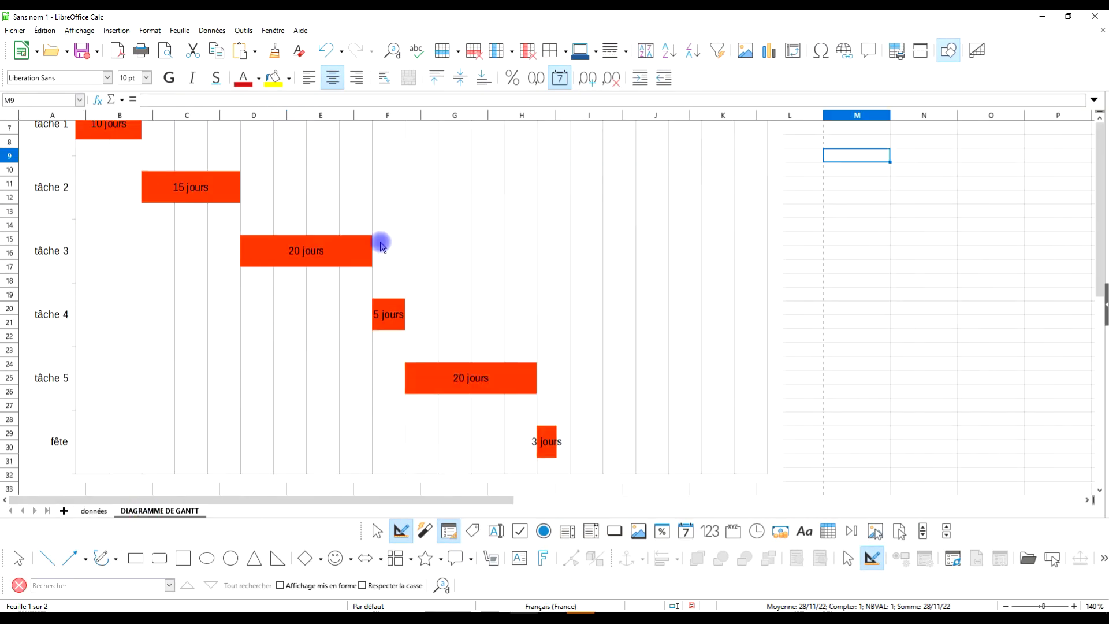
scroll(381, 245, "down", 4)
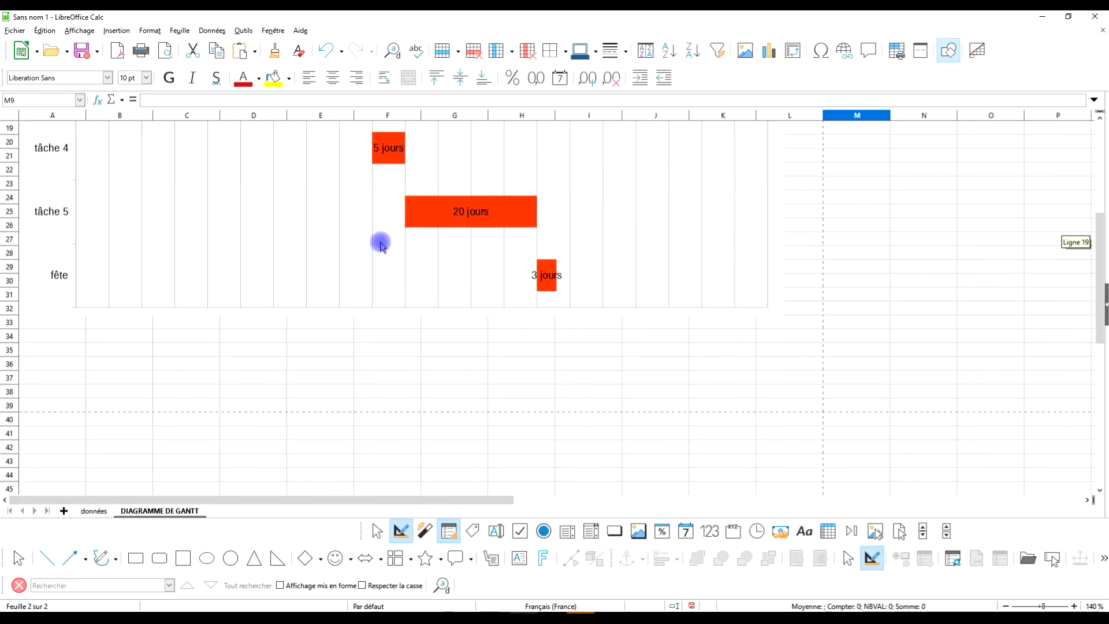
scroll(217, 313, "up", 2)
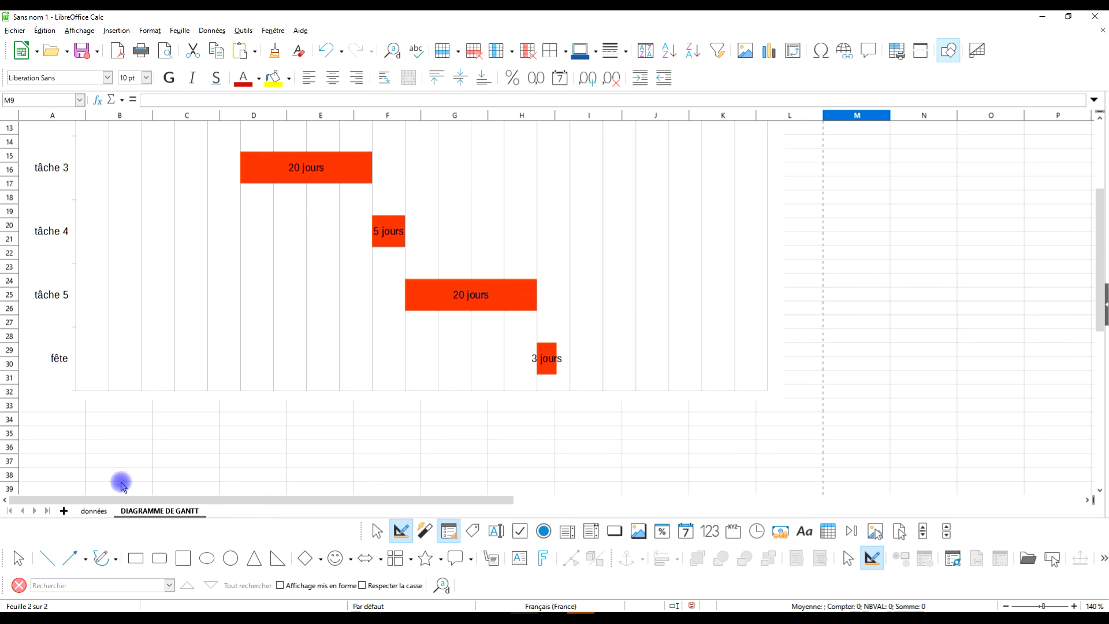
left_click(95, 511)
left_click(160, 510)
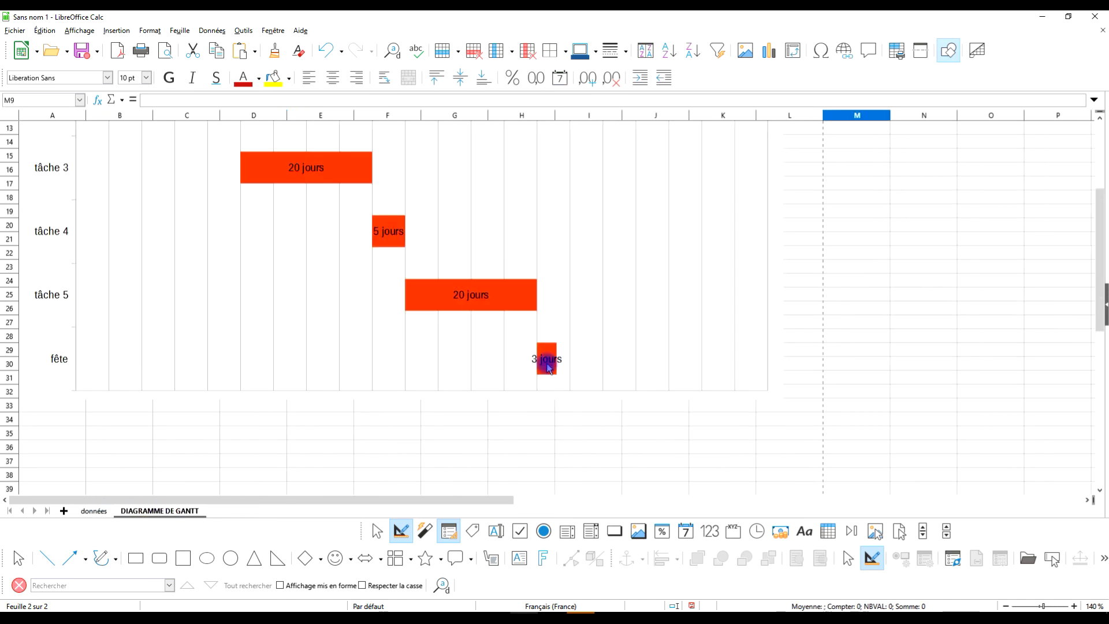
scroll(552, 354, "up", 4)
scroll(572, 376, "down", 5)
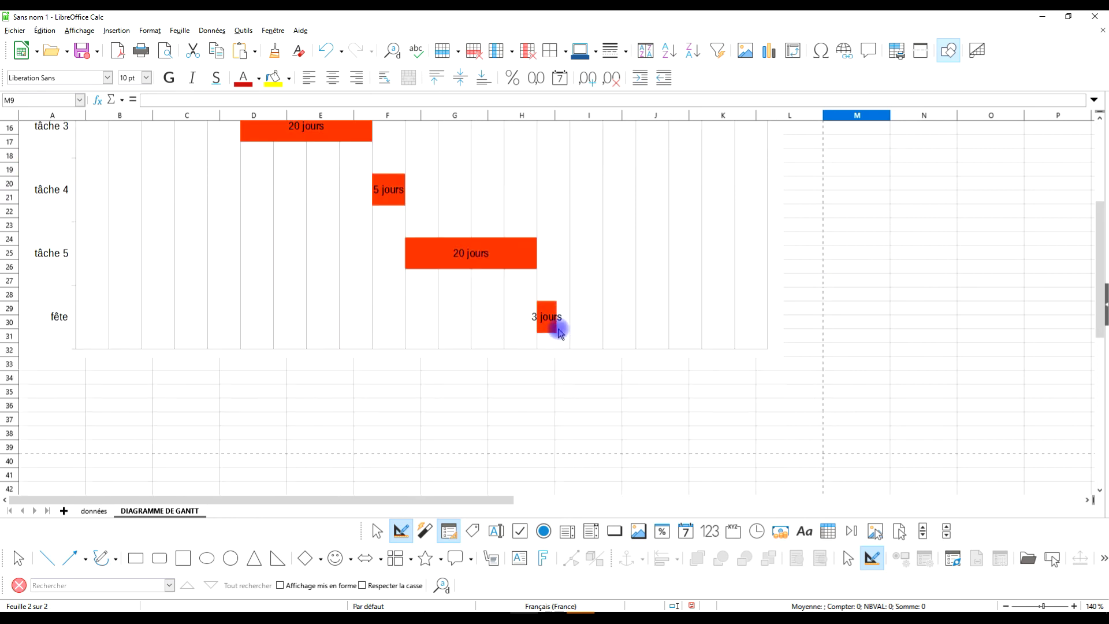
scroll(539, 299, "up", 5)
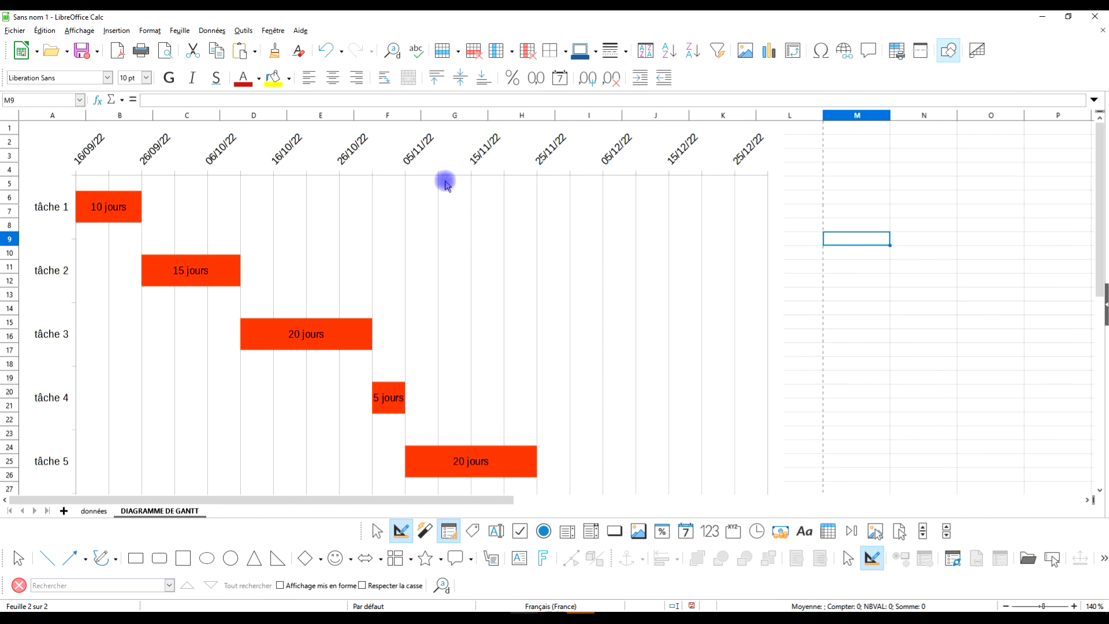
- Check the date number format of the start dates B2:B7 on the données sheet, and close the cell formatting without changes
left_click(92, 512)
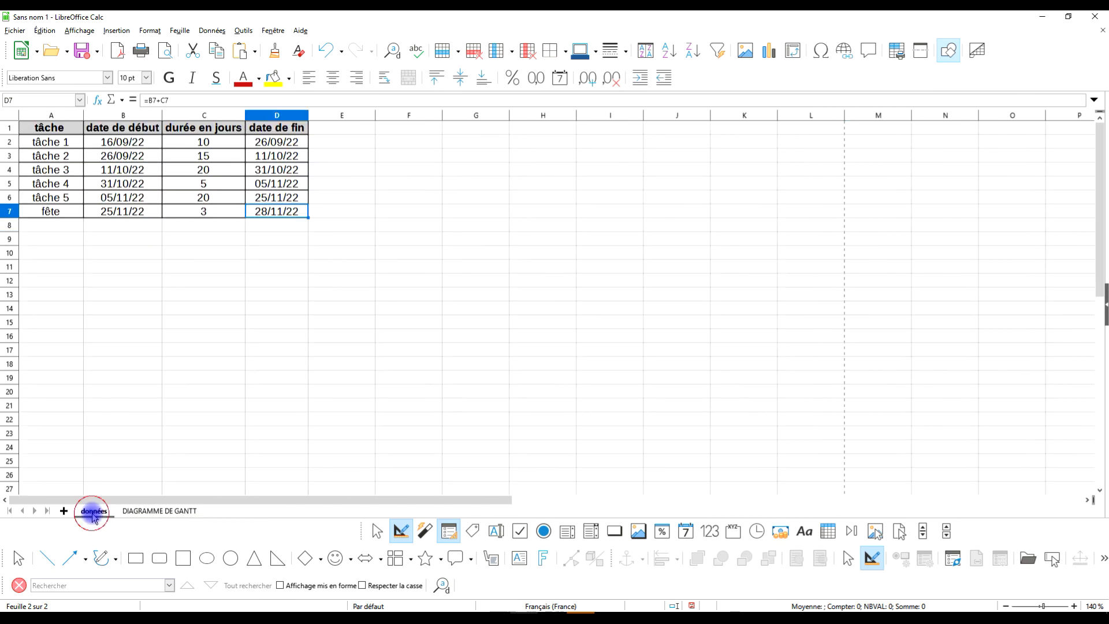
left_click(119, 251)
left_click_drag(137, 143, 137, 206)
right_click(148, 144)
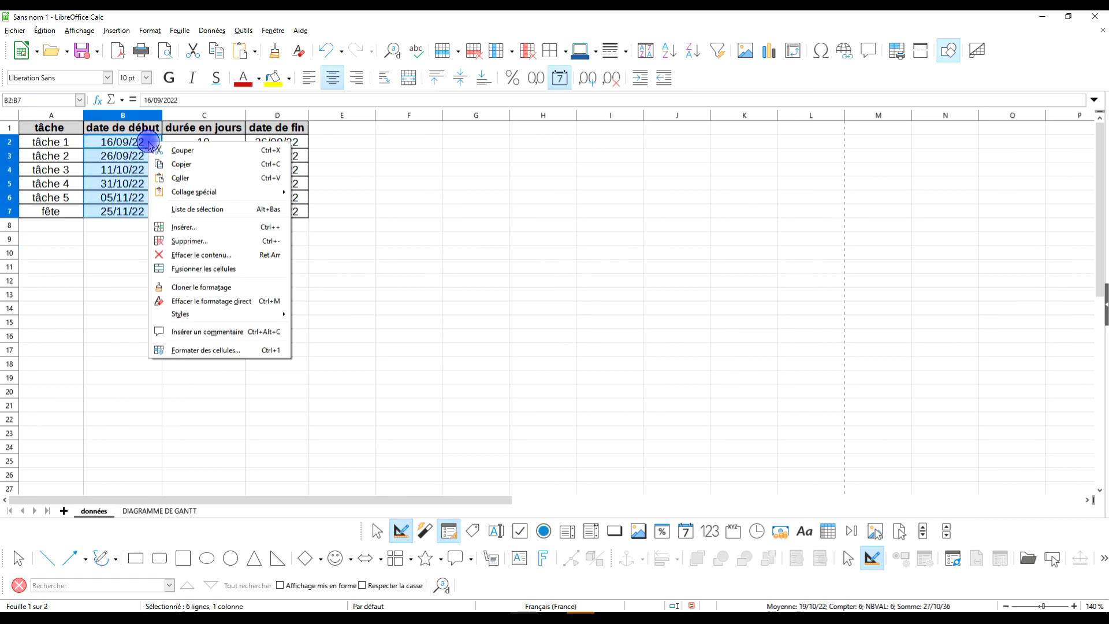
left_click(200, 350)
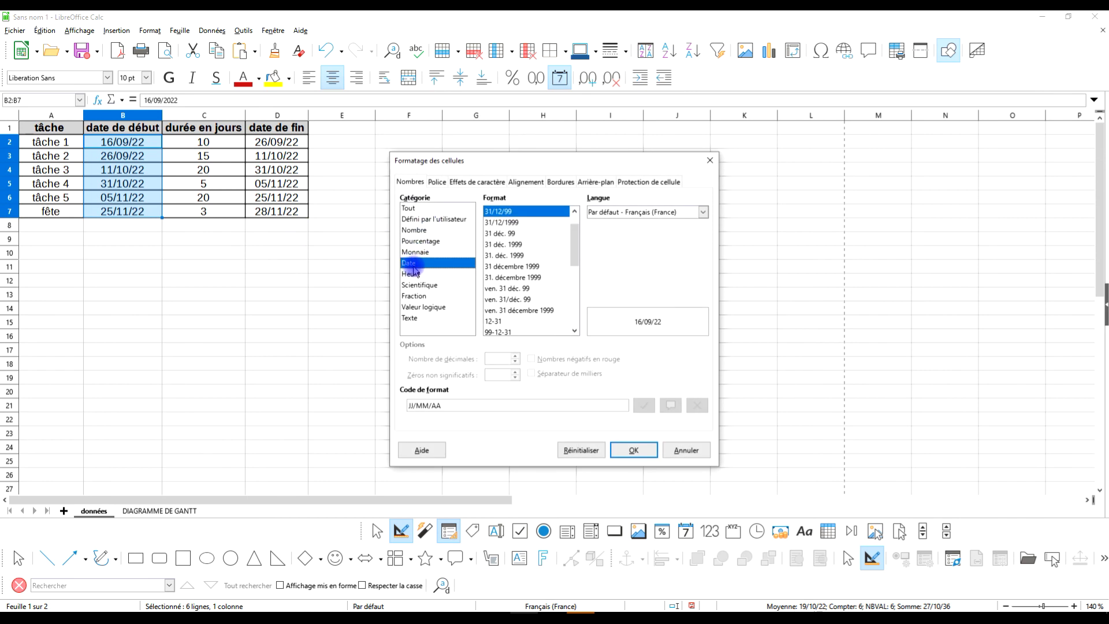
left_click(710, 160)
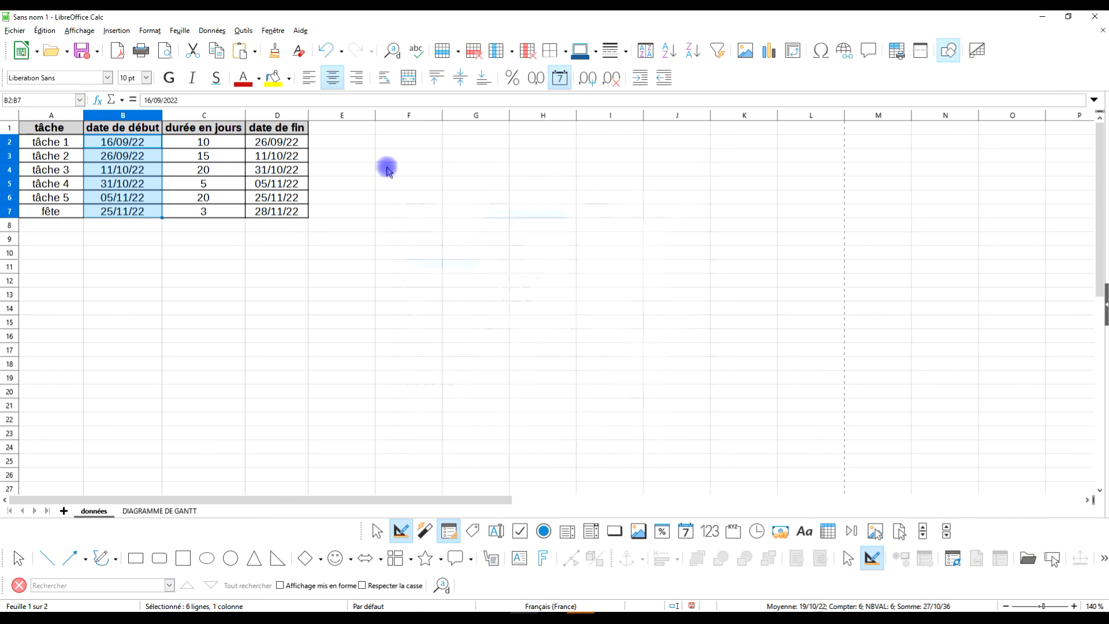
- Check the number format of the end dates D2:D7, close the cell formatting without changes, and deselect the range
left_click_drag(290, 141, 285, 214)
right_click(282, 161)
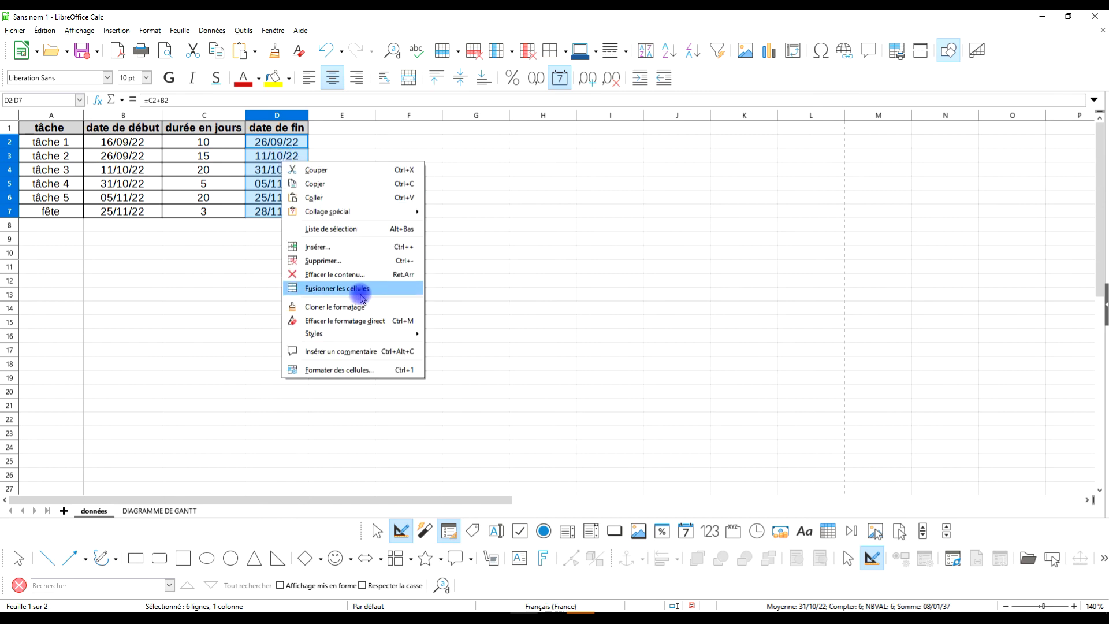
left_click(355, 367)
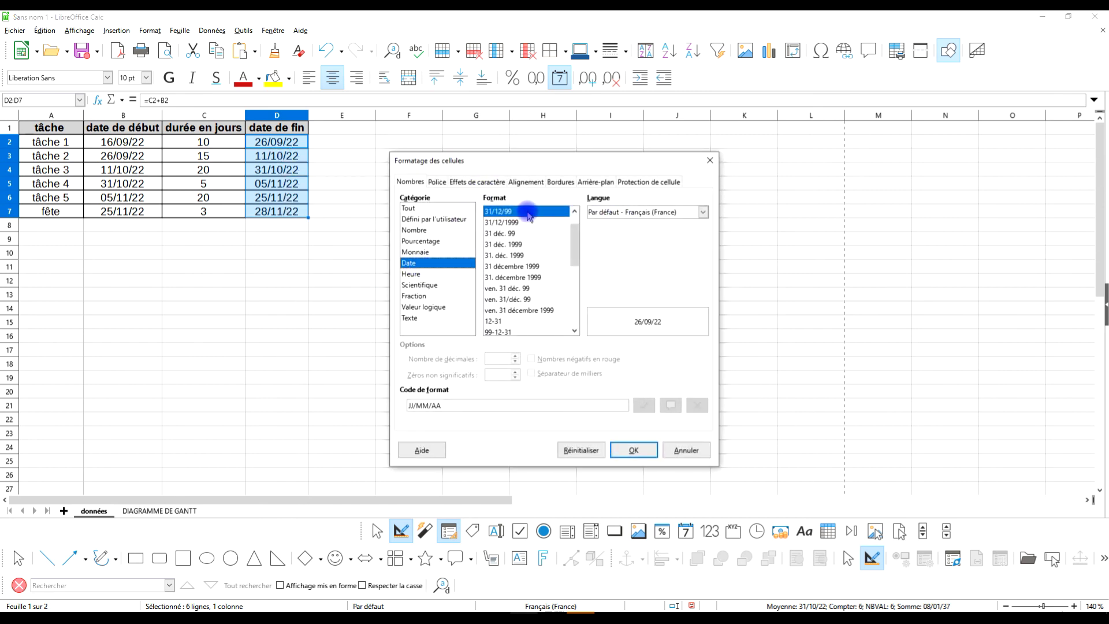
left_click(686, 450)
right_click(267, 145)
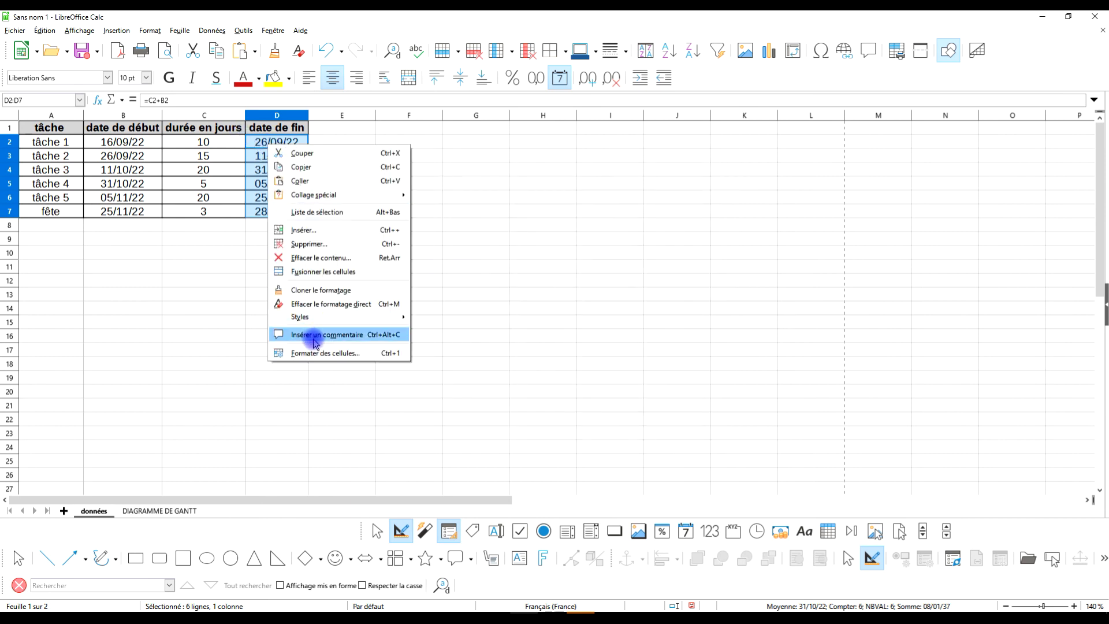
left_click(479, 265)
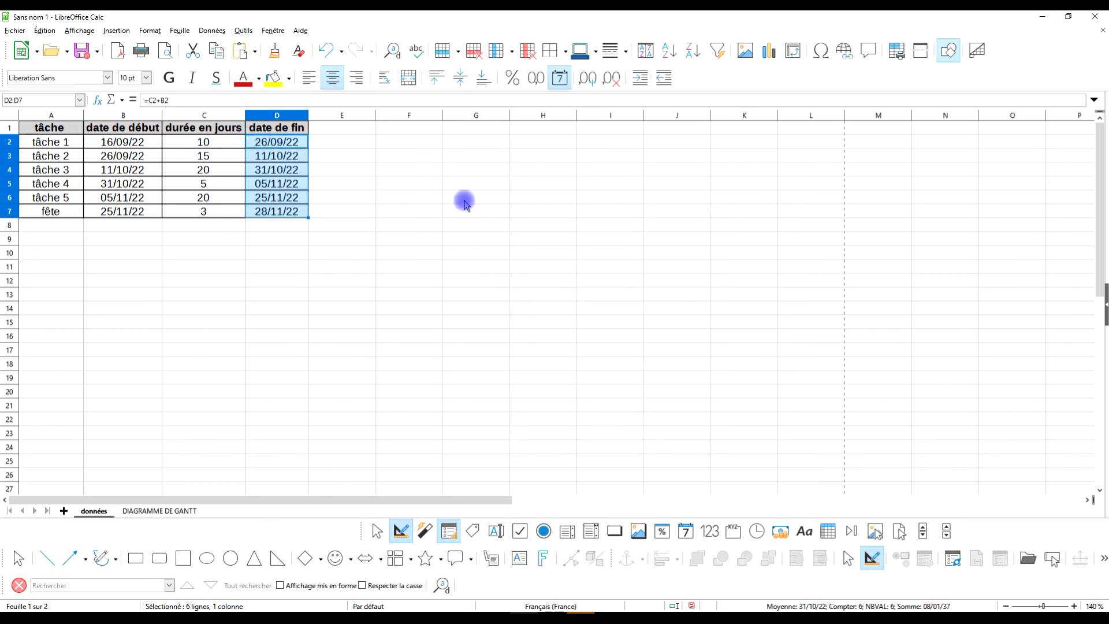
left_click(293, 239)
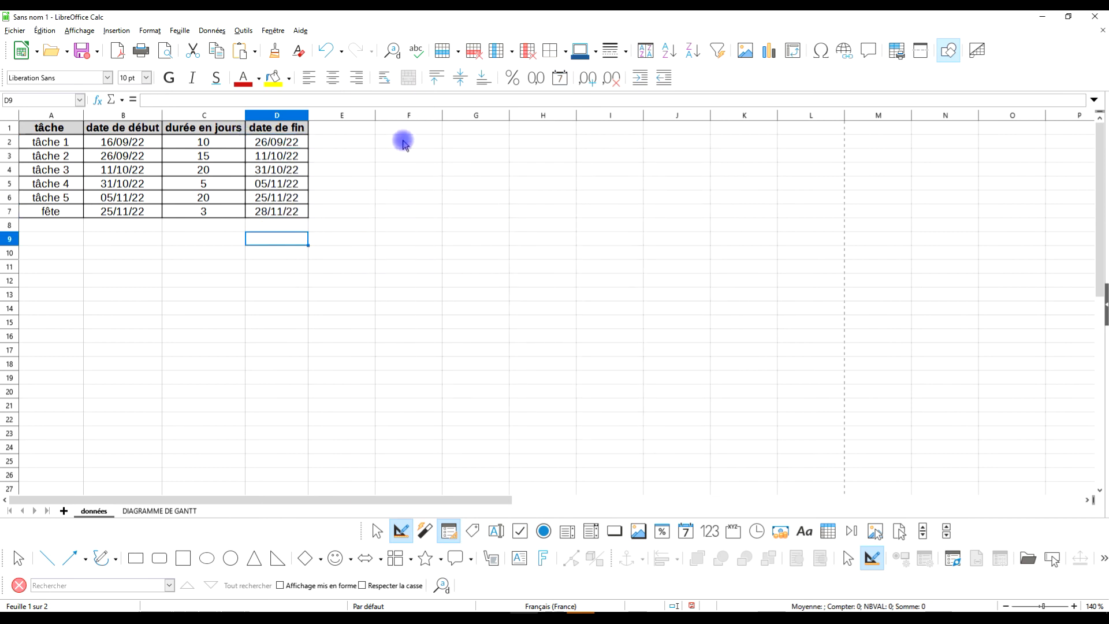
- Show the DIAGRAMME DE GANTT sheet in print preview and examine the enlarged page with the updated chart
left_click(155, 511)
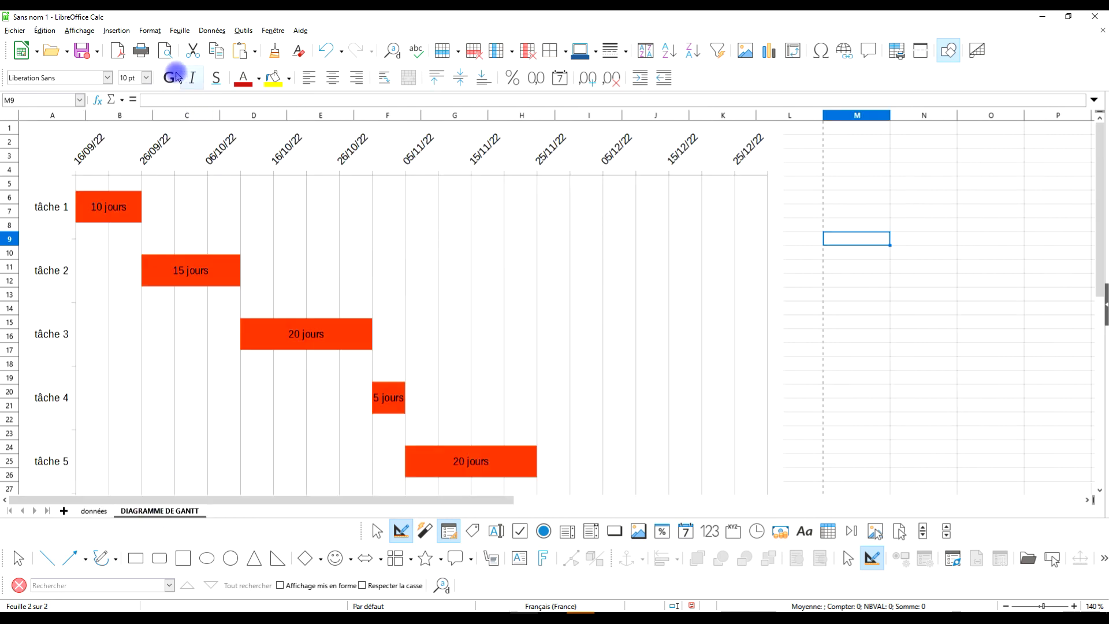
left_click(167, 52)
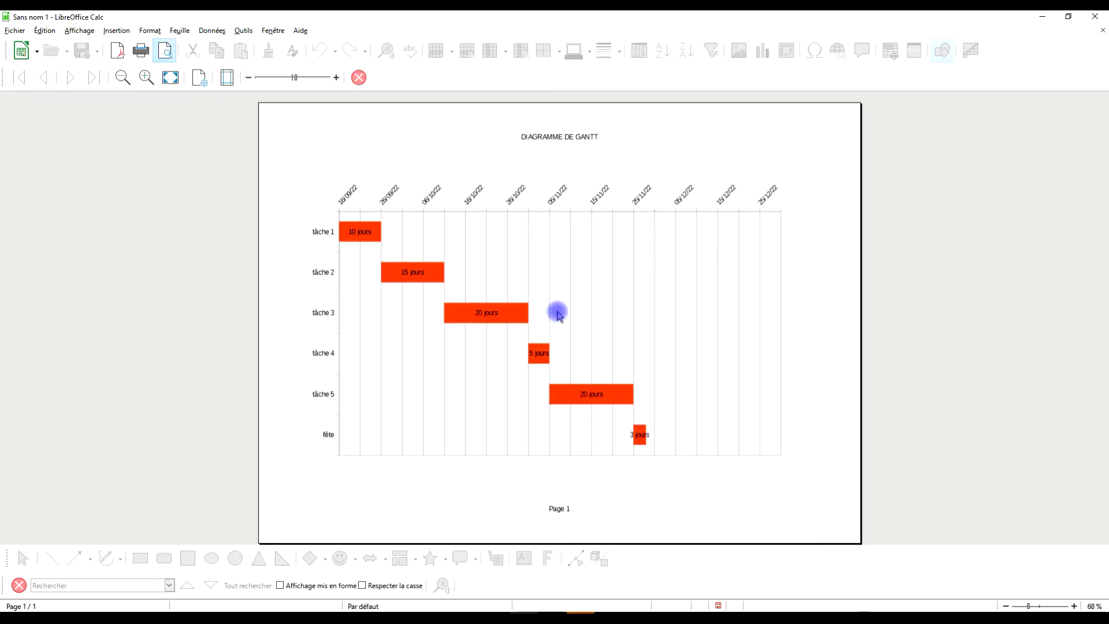
scroll(685, 361, "up", 1)
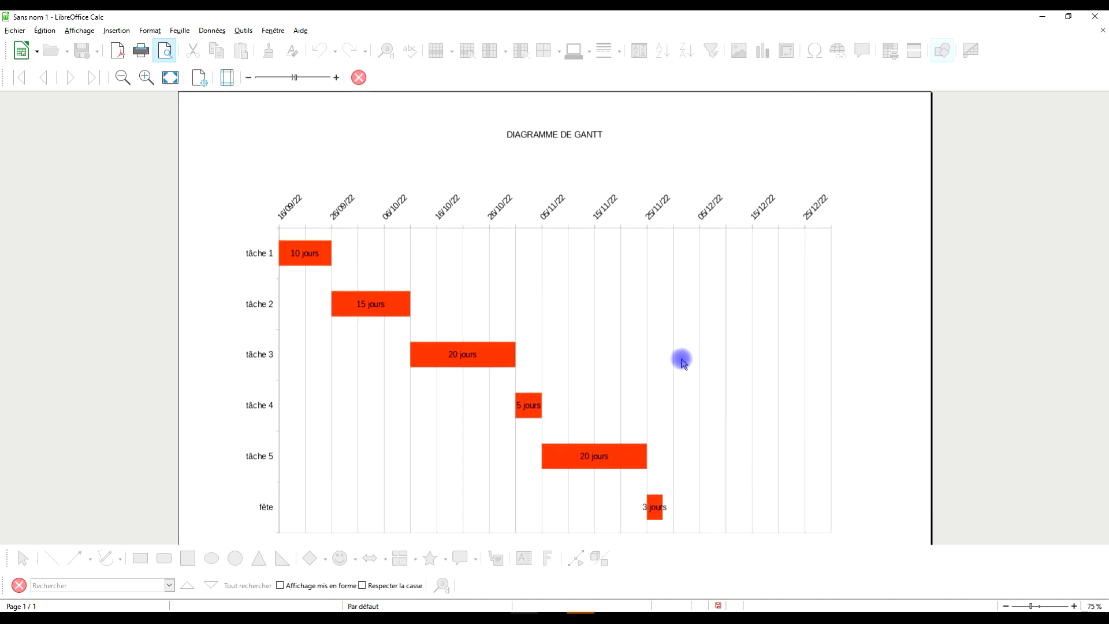
scroll(681, 352, "up", 1)
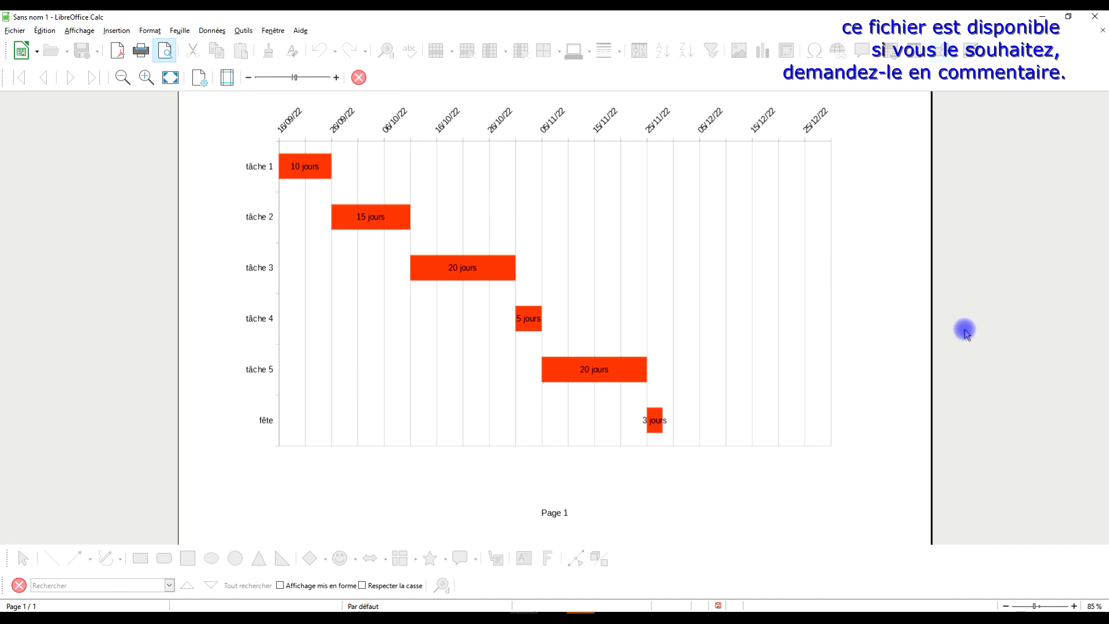
key("Up")
key("Up")
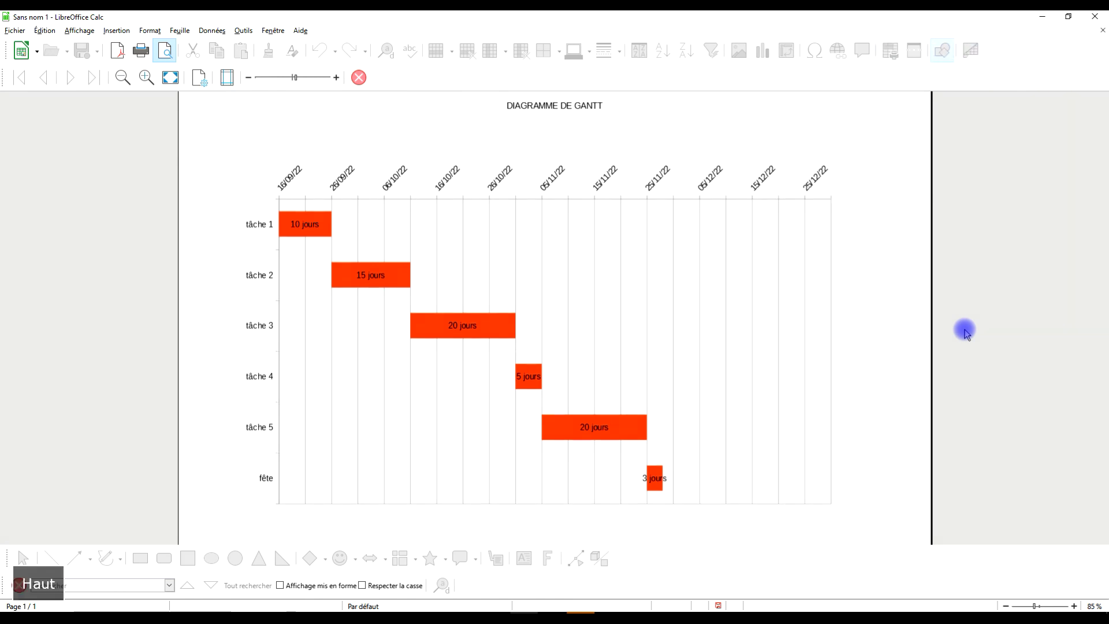